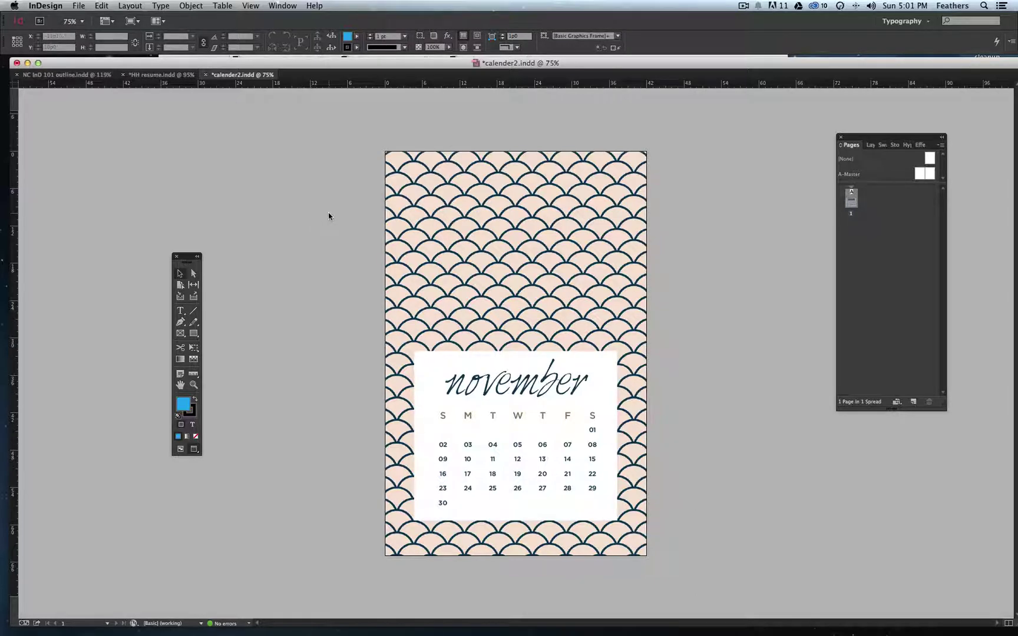
Step: Add a second page to the calendar document
{"action": "left_click", "coordinate": [397, 214]}
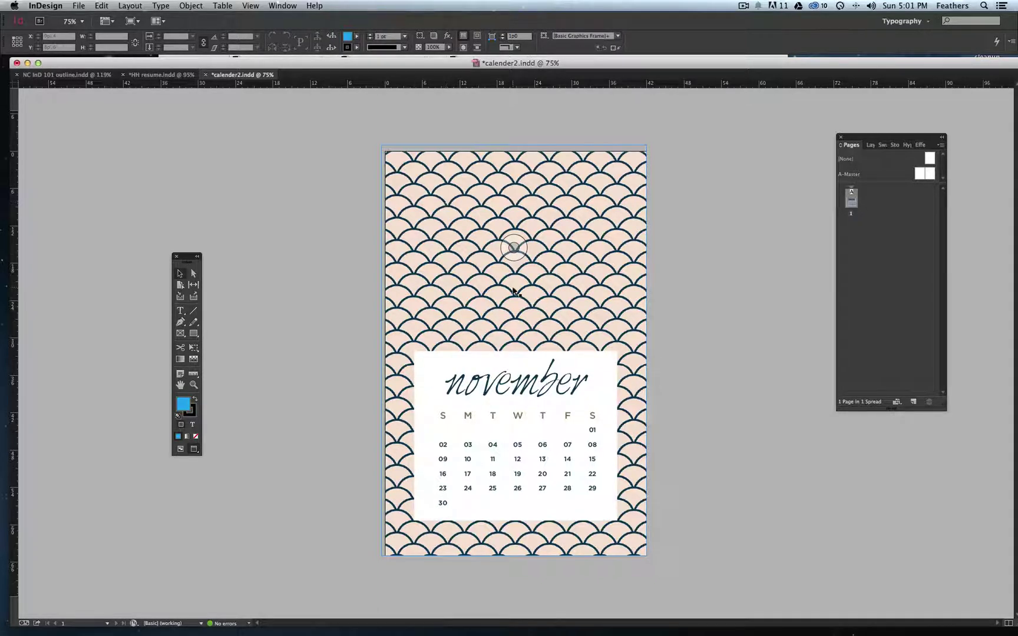
{"action": "left_click", "coordinate": [682, 280]}
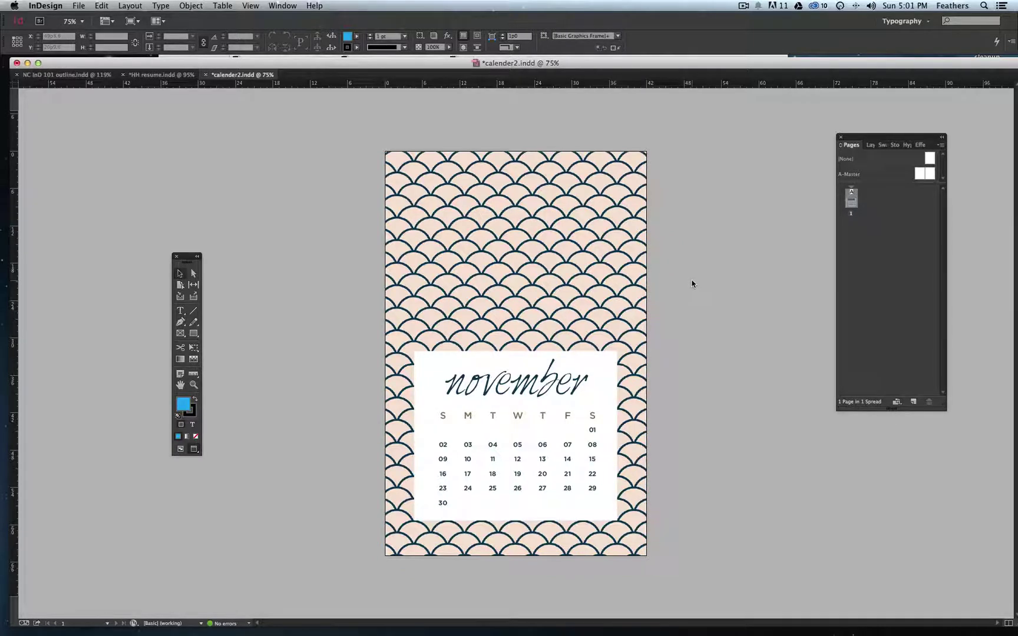
{"action": "left_click", "coordinate": [915, 400]}
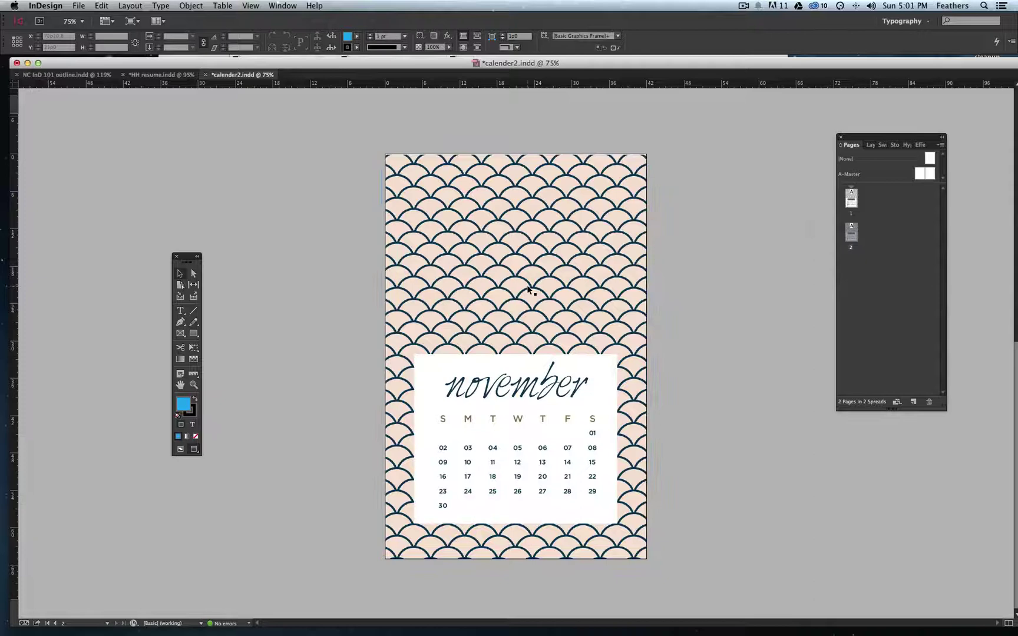
Step: Delete the november title frame and the date table from page 2
{"action": "left_click", "coordinate": [499, 386]}
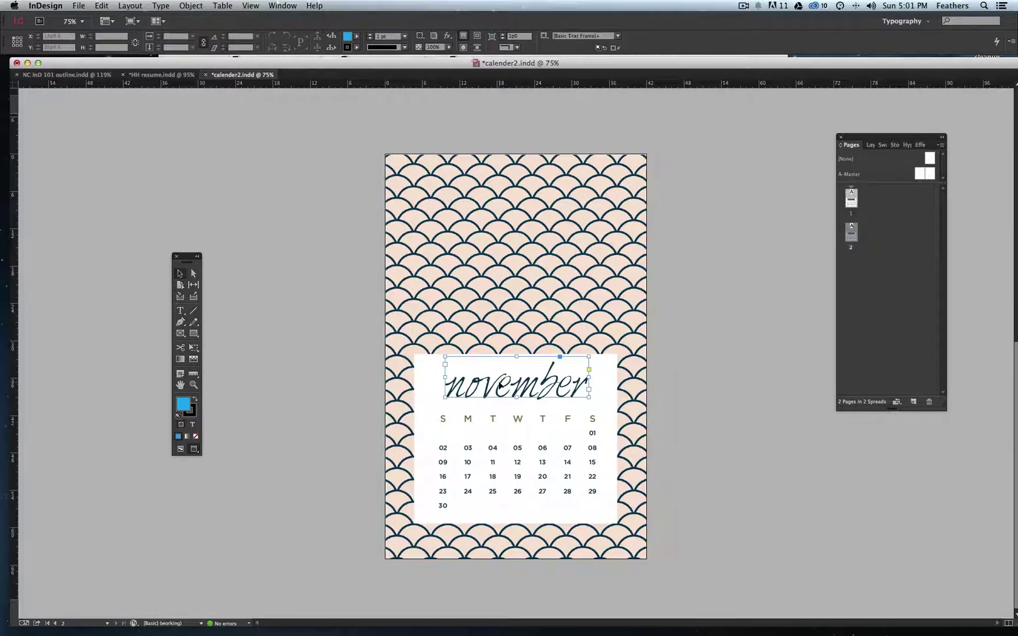
{"action": "key", "text": "Delete"}
{"action": "left_click", "coordinate": [498, 429]}
{"action": "key", "text": "Delete"}
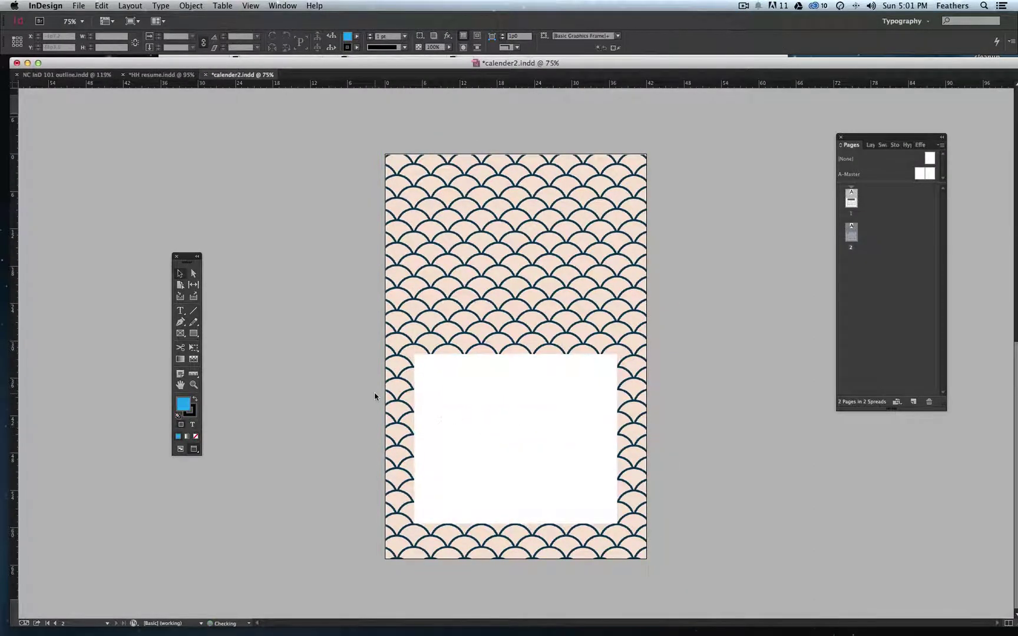
Step: Draw a text frame with no fill and no stroke across the white box
{"action": "left_click", "coordinate": [180, 312]}
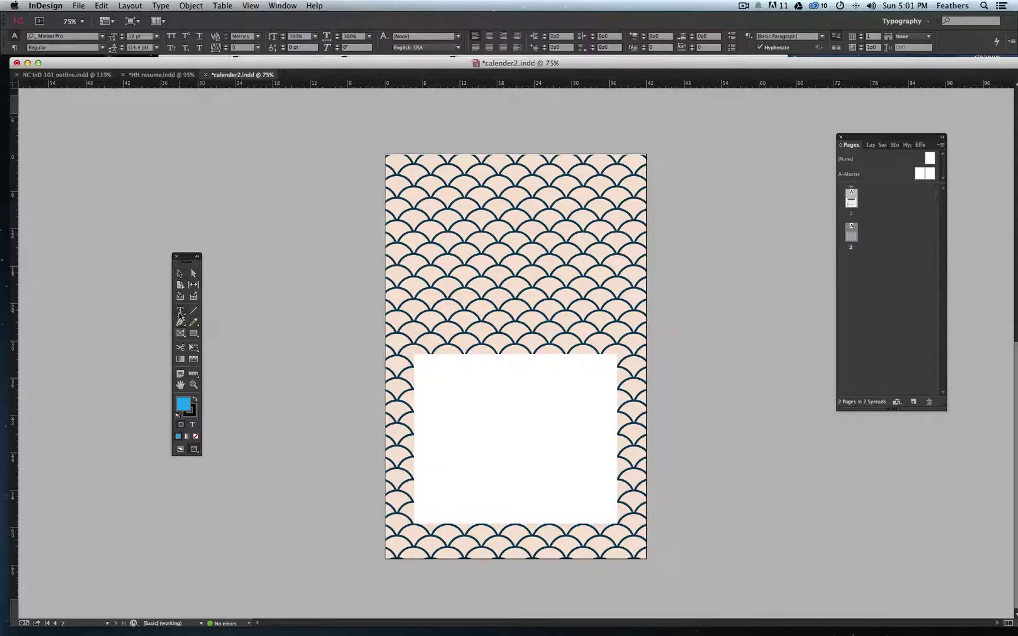
{"action": "left_click", "coordinate": [196, 437]}
{"action": "left_click", "coordinate": [190, 410]}
{"action": "left_click", "coordinate": [196, 437]}
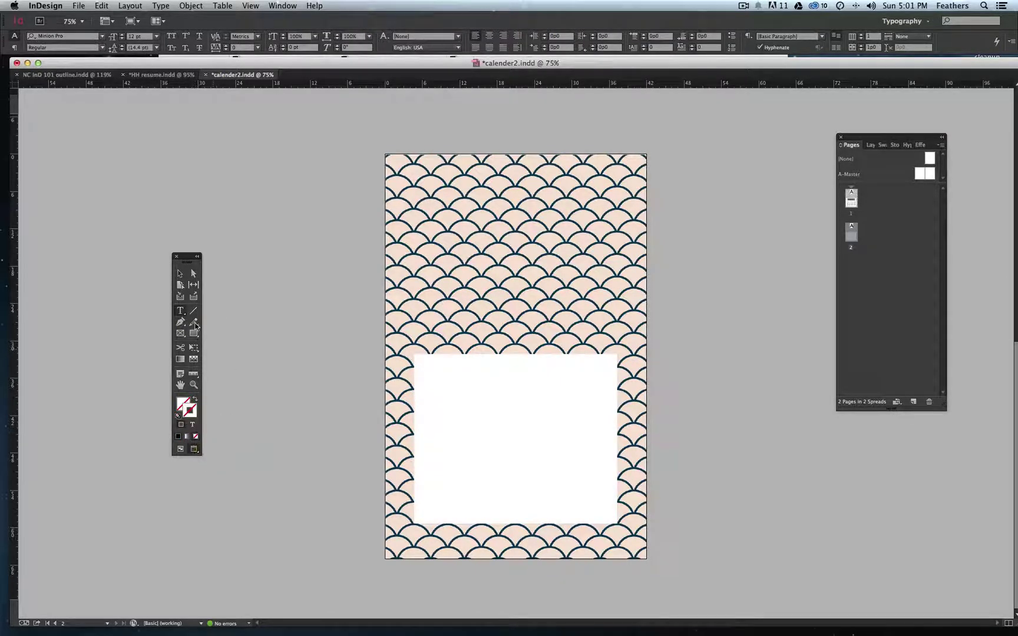
{"action": "left_click_drag", "start_coordinate": [424, 370], "coordinate": [606, 512]}
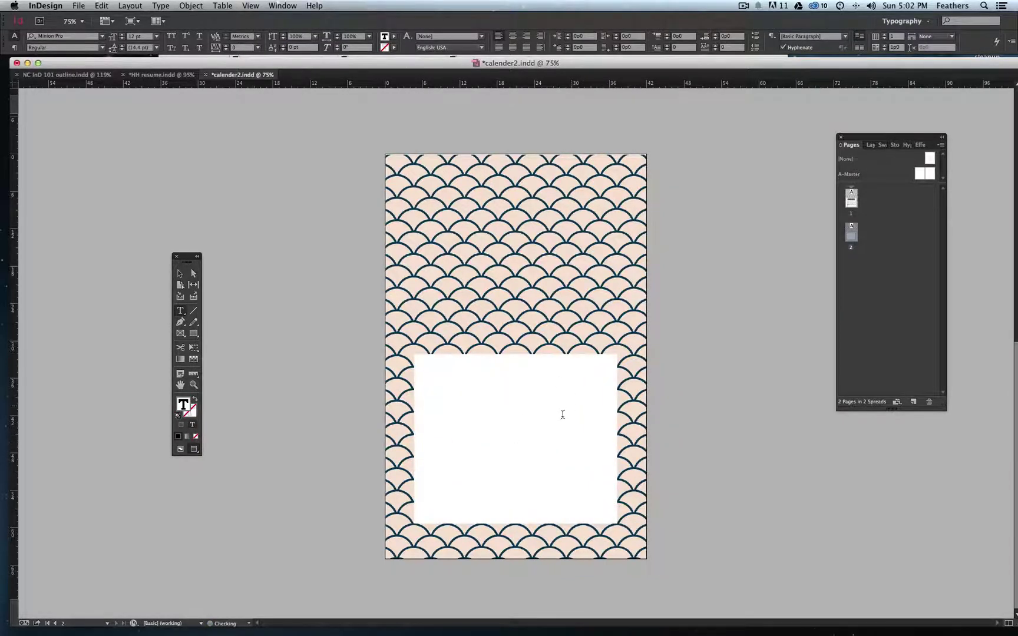
Step: Insert a table of 7 body rows and 7 columns into the frame
{"action": "left_click", "coordinate": [218, 6]}
{"action": "left_click", "coordinate": [227, 23]}
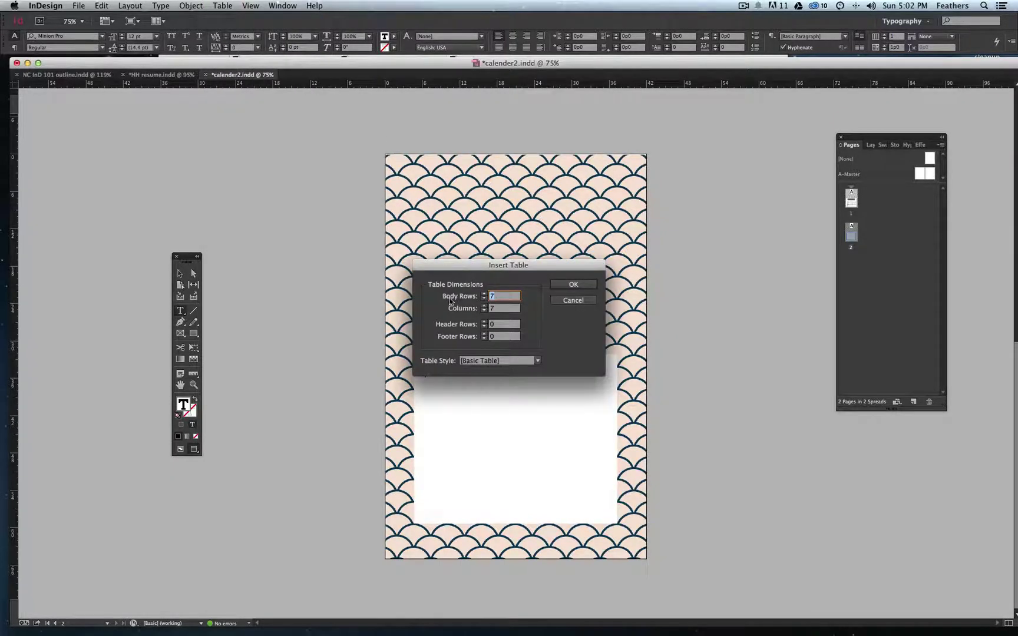
{"action": "left_click", "coordinate": [565, 284]}
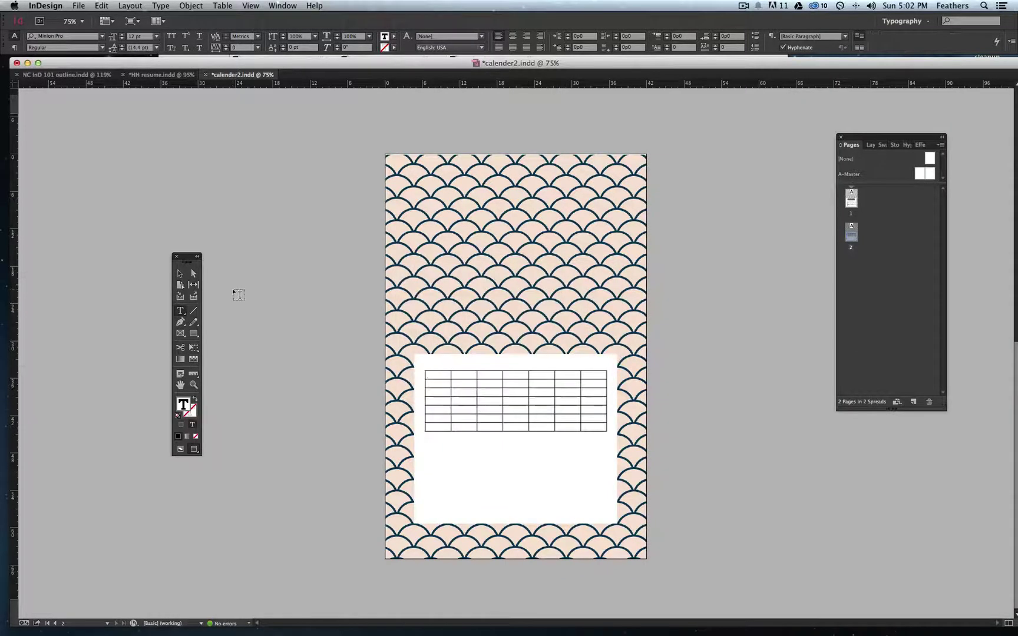
Step: Zoom in on the new table and select all of its cells
{"action": "left_click", "coordinate": [179, 273]}
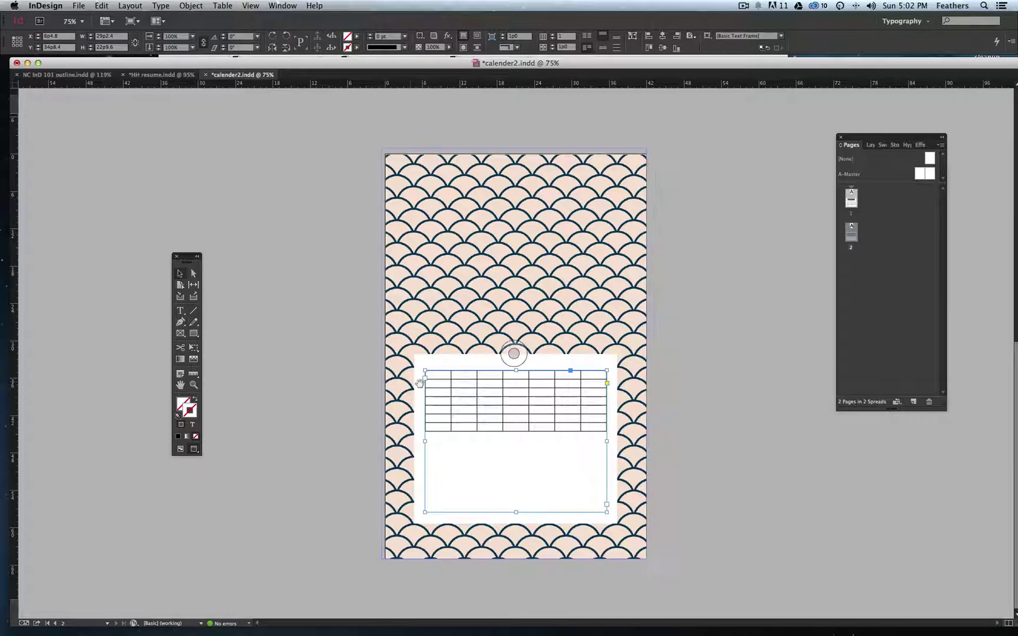
{"action": "key", "text": "super+equal"}
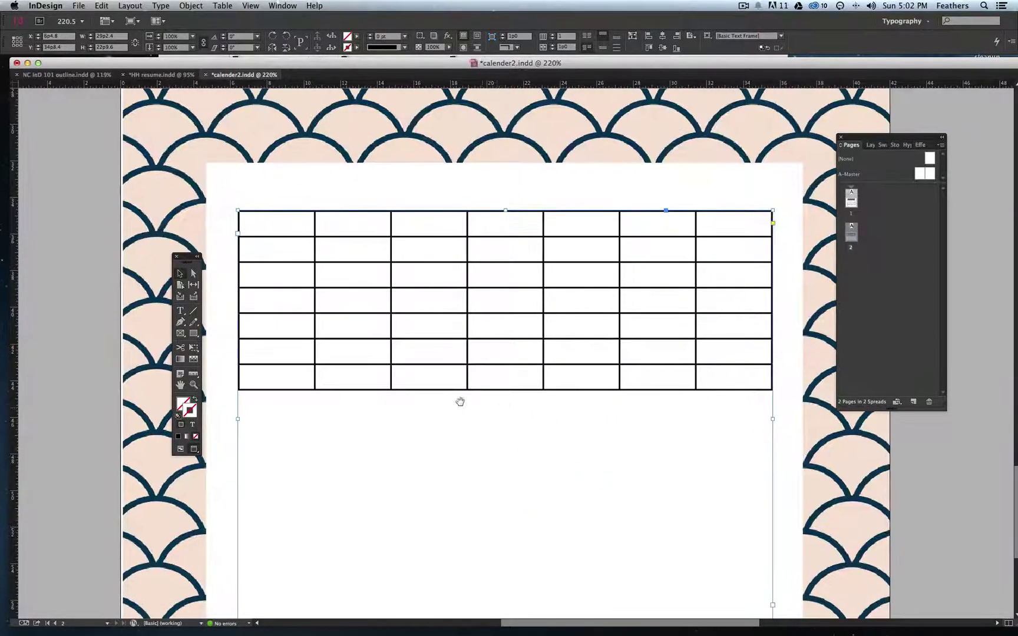
{"action": "left_click", "coordinate": [180, 311]}
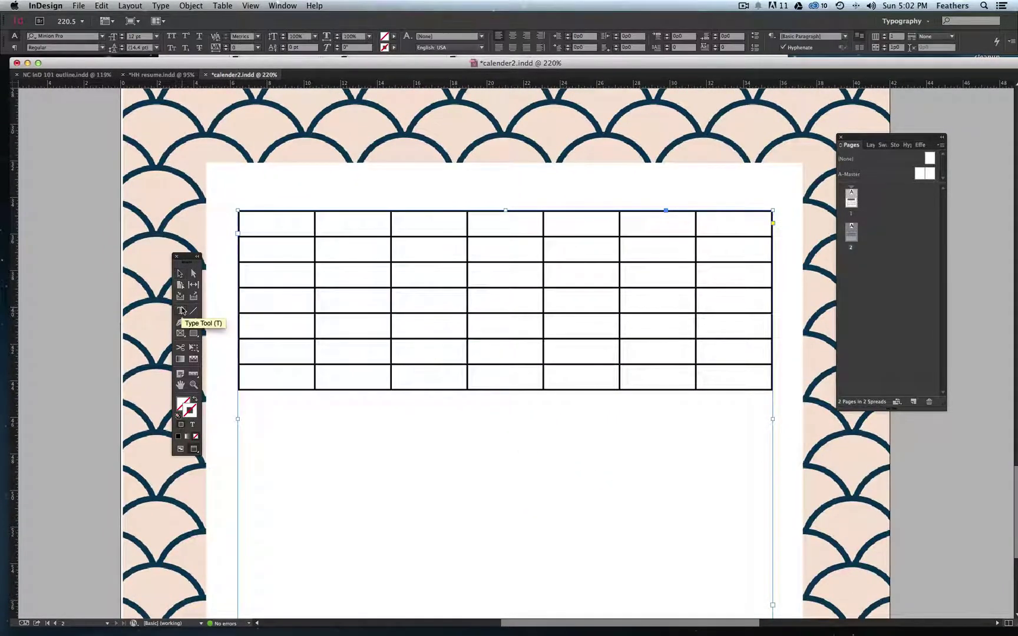
{"action": "left_click", "coordinate": [235, 207]}
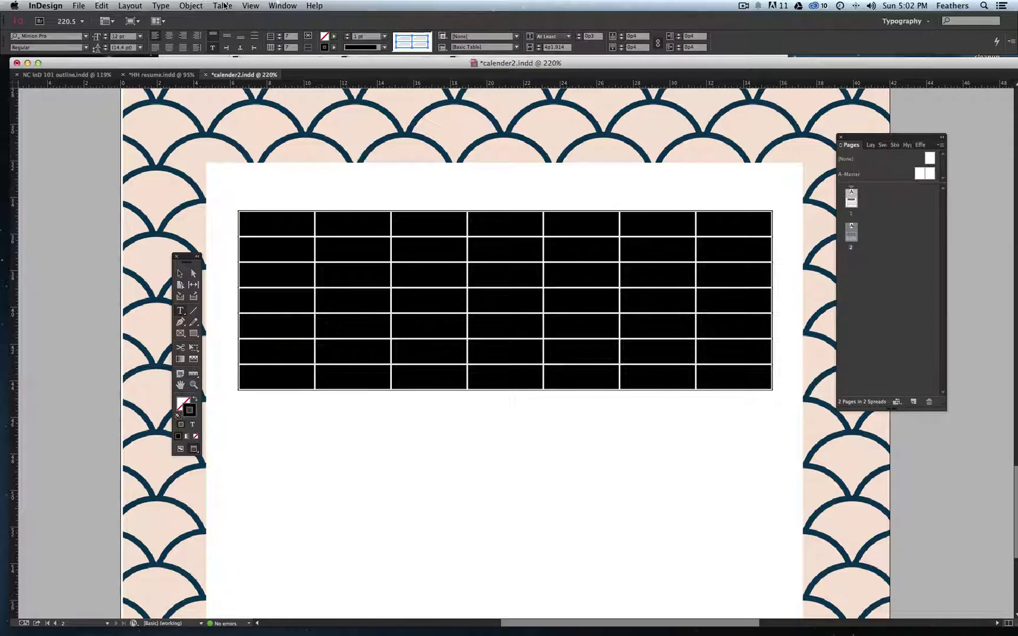
Step: Bring up the Table panel from Window > Type & Tables and move it beside the table
{"action": "left_click", "coordinate": [283, 6]}
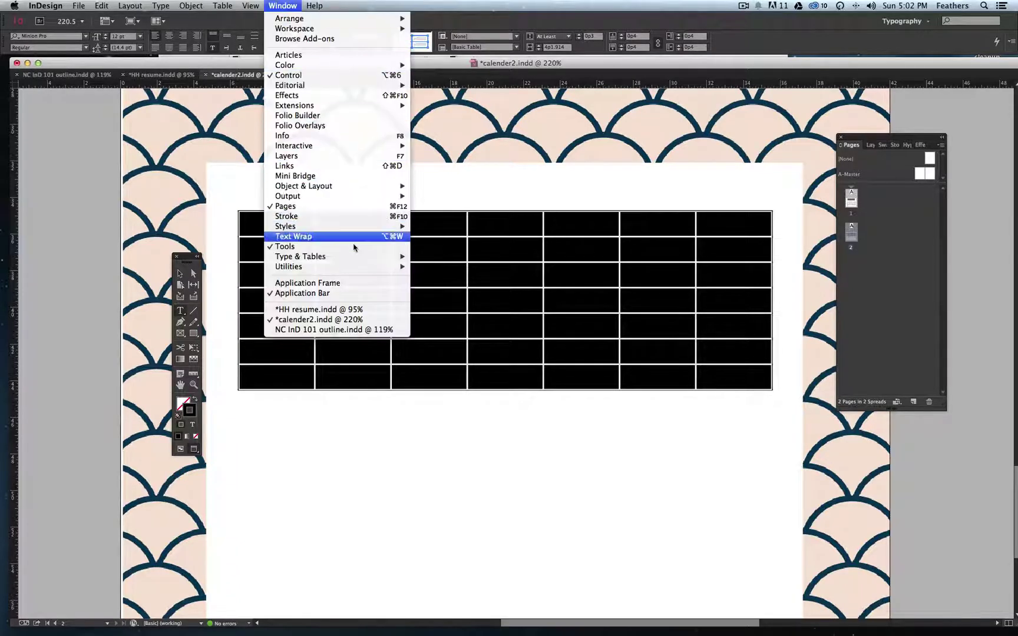
{"action": "mouse_move", "coordinate": [355, 262]}
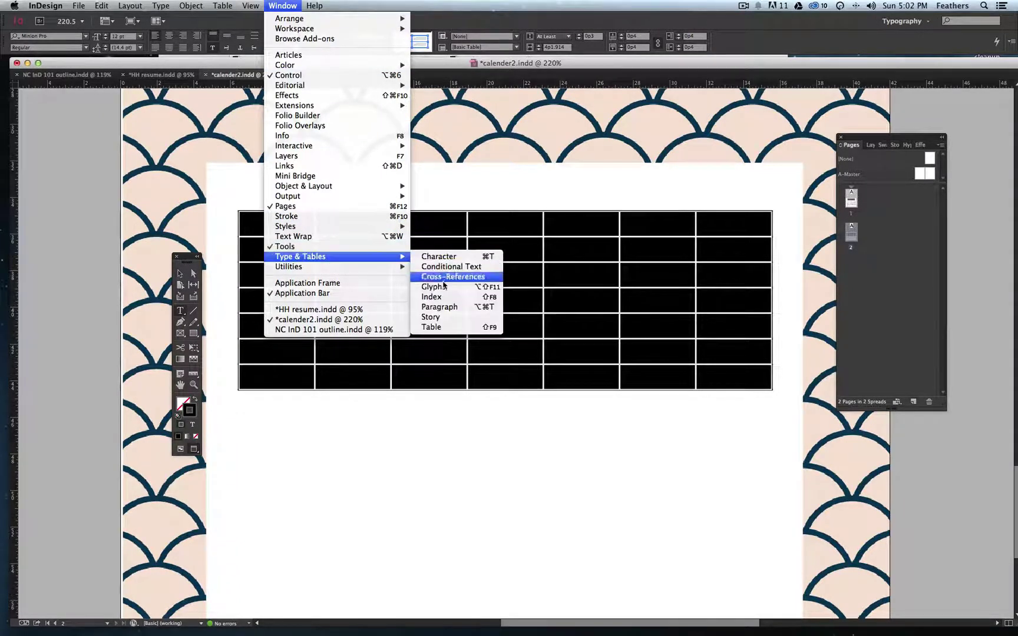
{"action": "left_click", "coordinate": [443, 327]}
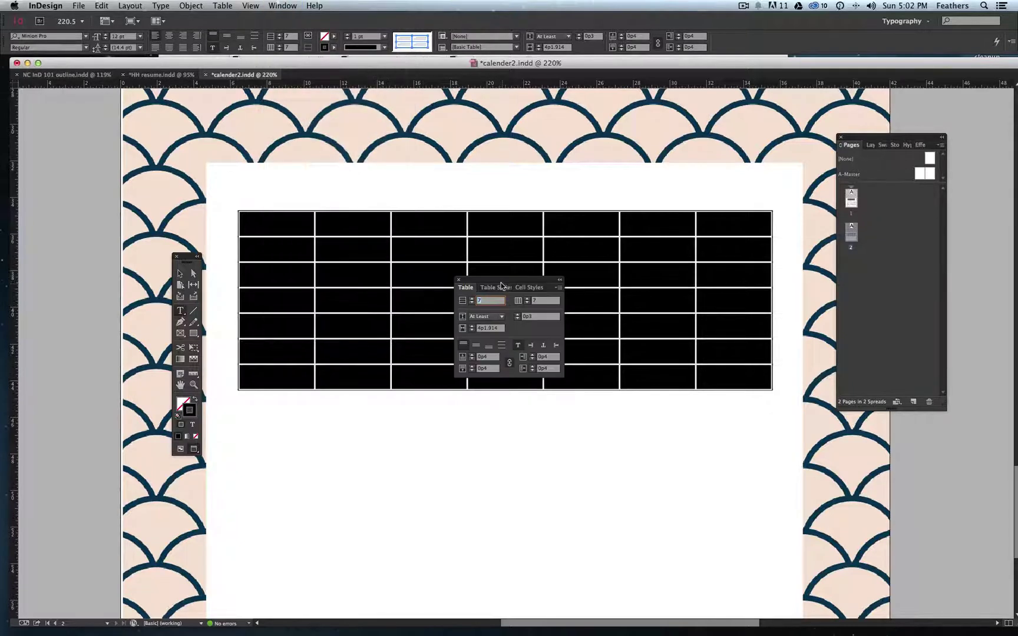
{"action": "left_click_drag", "start_coordinate": [494, 285], "coordinate": [856, 285]}
Step: Set the row height to Exactly and raise it to 2p8
{"action": "left_click", "coordinate": [864, 318]}
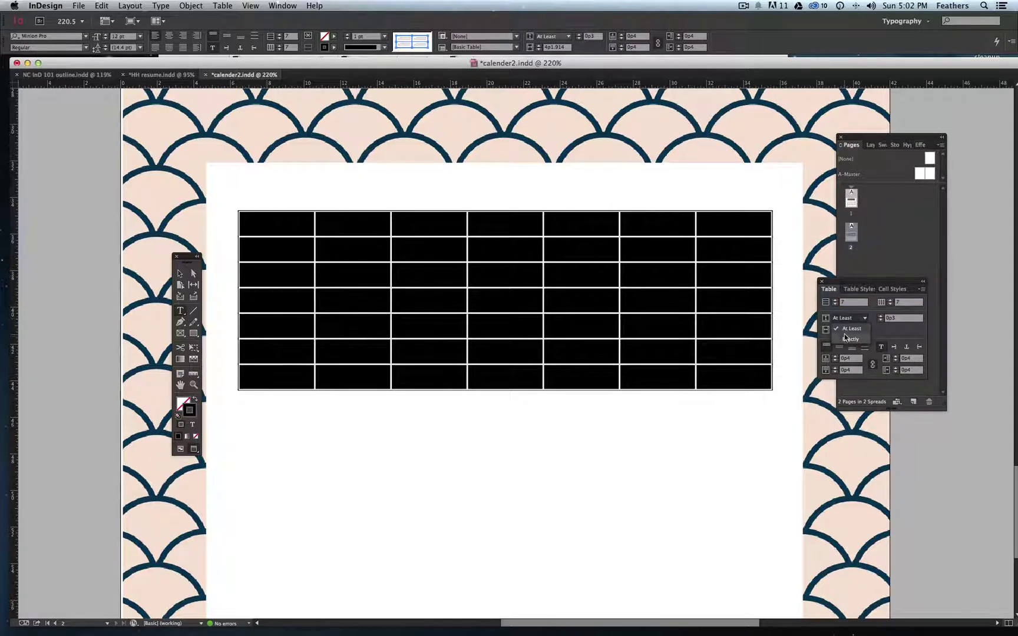
{"action": "left_click", "coordinate": [843, 337]}
{"action": "left_click", "coordinate": [879, 315]}
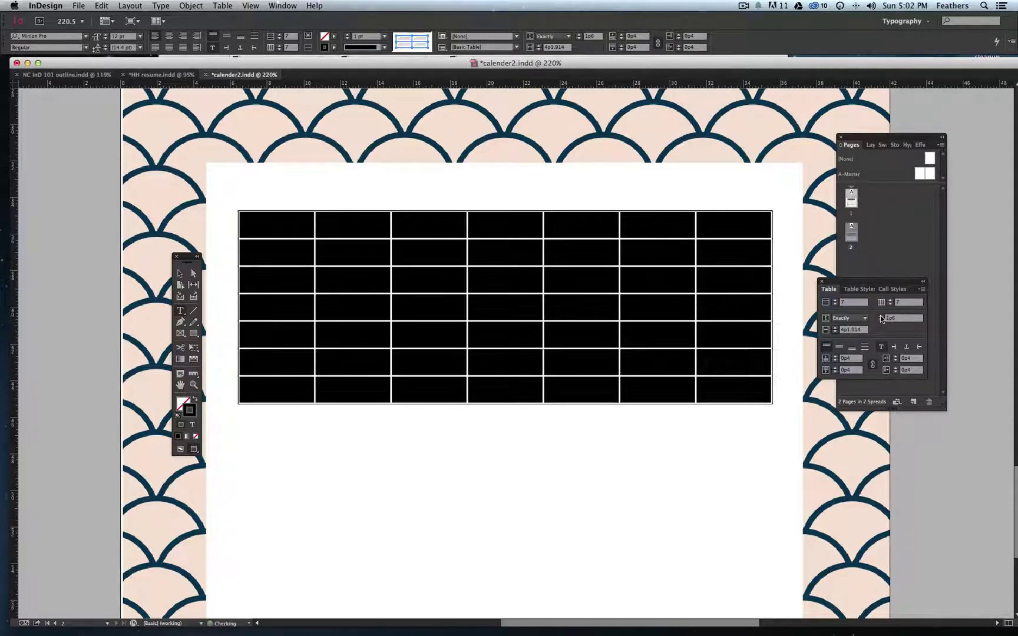
{"action": "left_click", "coordinate": [880, 316]}
{"action": "left_click", "coordinate": [880, 316]}
{"action": "left_click", "coordinate": [880, 316]}
{"action": "left_click", "coordinate": [880, 316]}
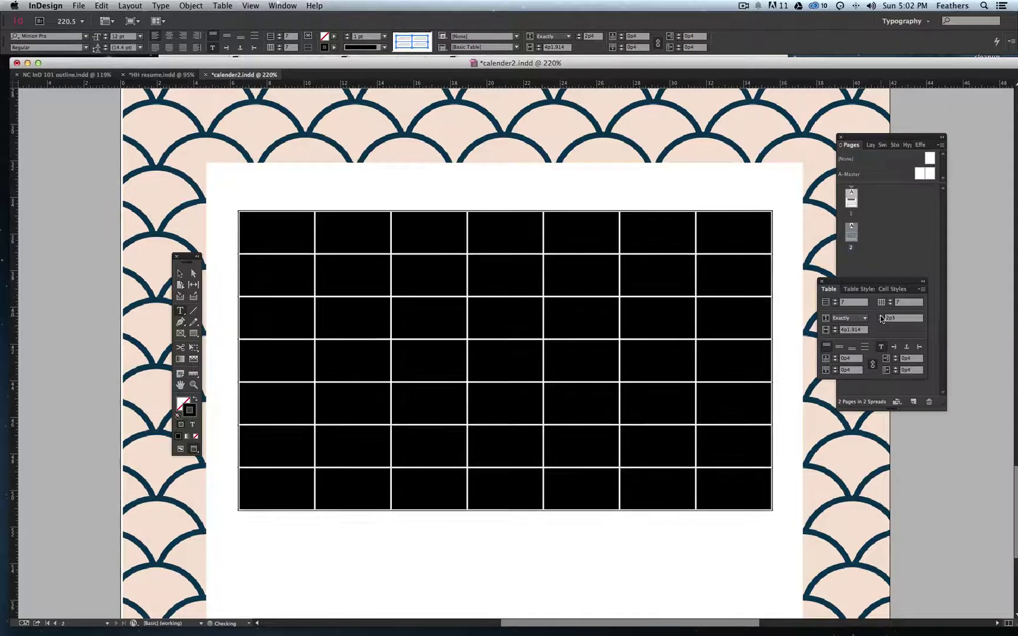
{"action": "left_click", "coordinate": [880, 315]}
{"action": "left_click", "coordinate": [879, 315]}
{"action": "left_click", "coordinate": [880, 316]}
{"action": "left_click", "coordinate": [880, 315]}
{"action": "left_click", "coordinate": [880, 315]}
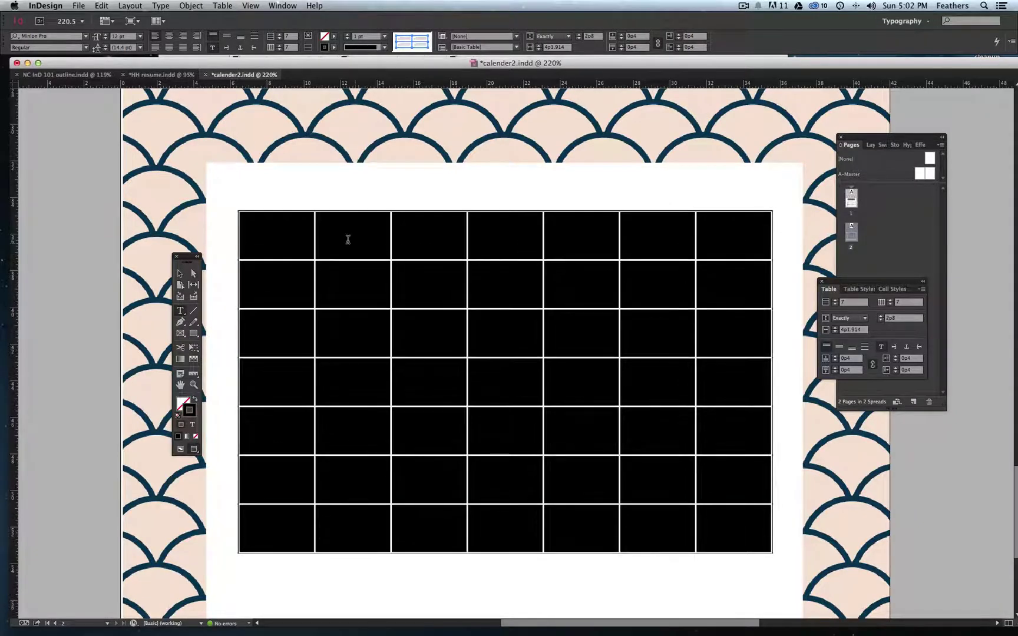
{"action": "left_click", "coordinate": [271, 232]}
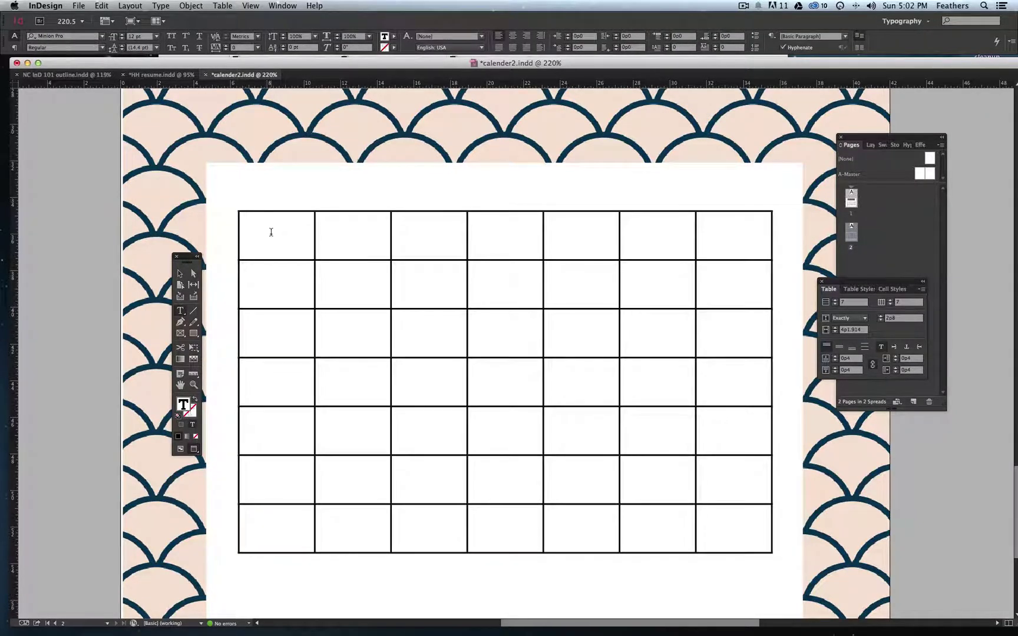
Step: Enter S, M, T, W, T, F, S across the header row's seven cells, then select the row
{"action": "type", "text": "M"}
{"action": "key", "text": "Tab"}
{"action": "mouse_move", "coordinate": [261, 225]}
{"action": "left_mouse_down"}
{"action": "mouse_move", "coordinate": [236, 223]}
{"action": "mouse_move", "coordinate": [249, 224]}
{"action": "left_mouse_up"}
{"action": "type", "text": "S"}
{"action": "key", "text": "Tab"}
{"action": "type", "text": "M"}
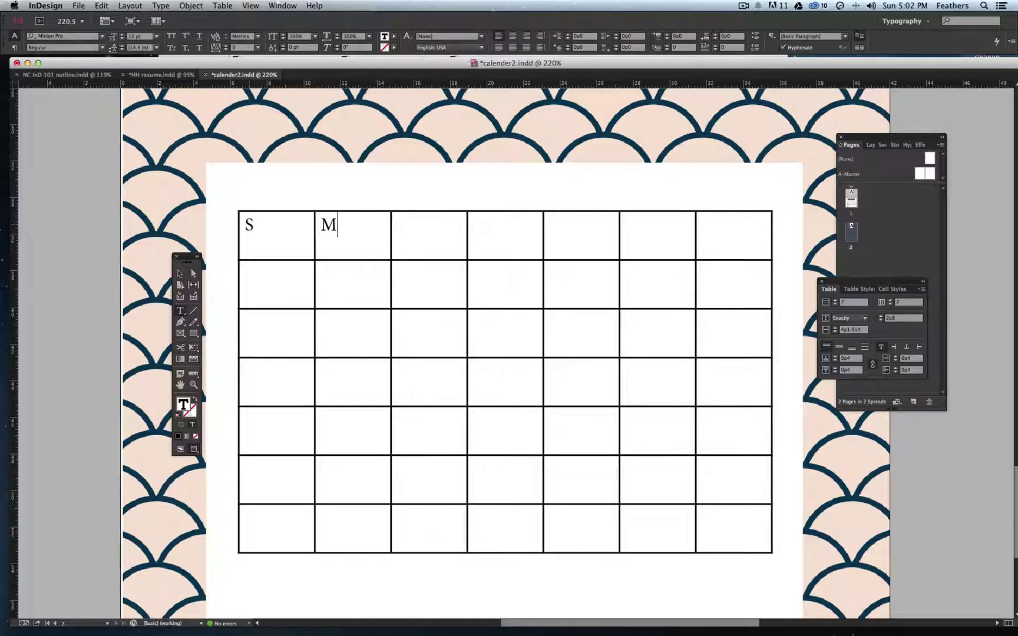
{"action": "key", "text": "Tab"}
{"action": "type", "text": "T"}
{"action": "key", "text": "Tab"}
{"action": "type", "text": "W"}
{"action": "key", "text": "Tab"}
{"action": "type", "text": "T"}
{"action": "key", "text": "Tab"}
{"action": "type", "text": "F"}
{"action": "key", "text": "Tab"}
{"action": "type", "text": "S"}
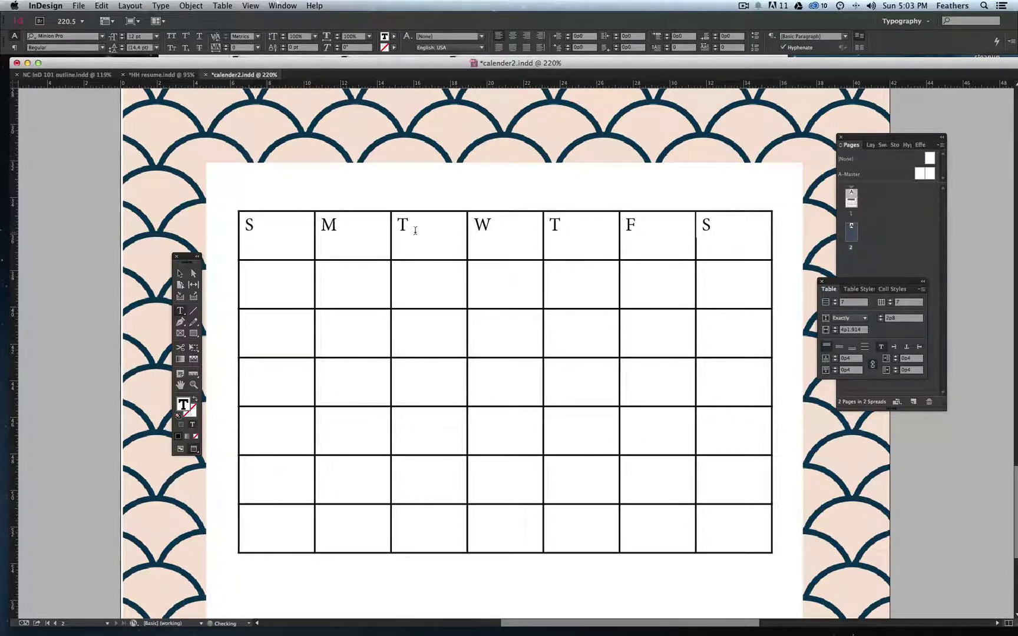
{"action": "left_click_drag", "start_coordinate": [706, 220], "coordinate": [297, 224]}
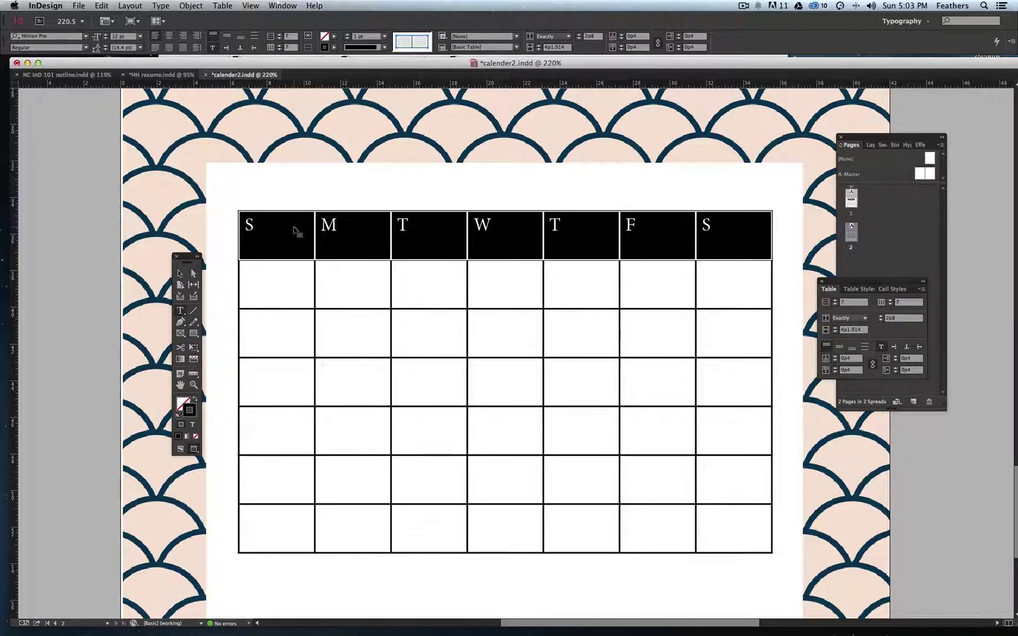
Step: Set the day letters in Gotham Bold using the Character panel
{"action": "key", "text": "super+t"}
{"action": "left_click_drag", "start_coordinate": [106, 360], "coordinate": [163, 109]}
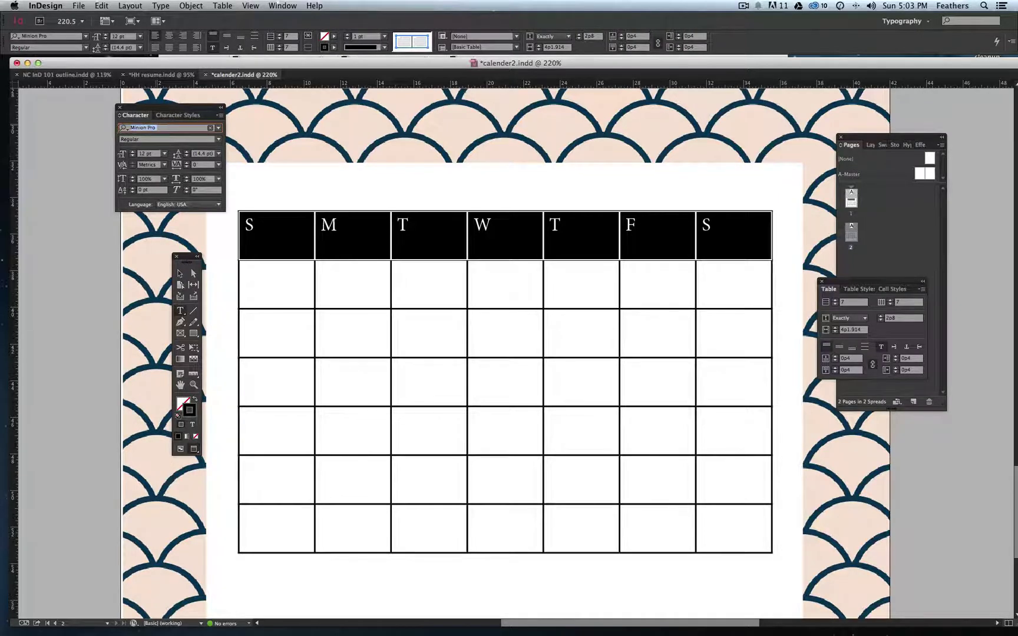
{"action": "type", "text": "GOTH"}
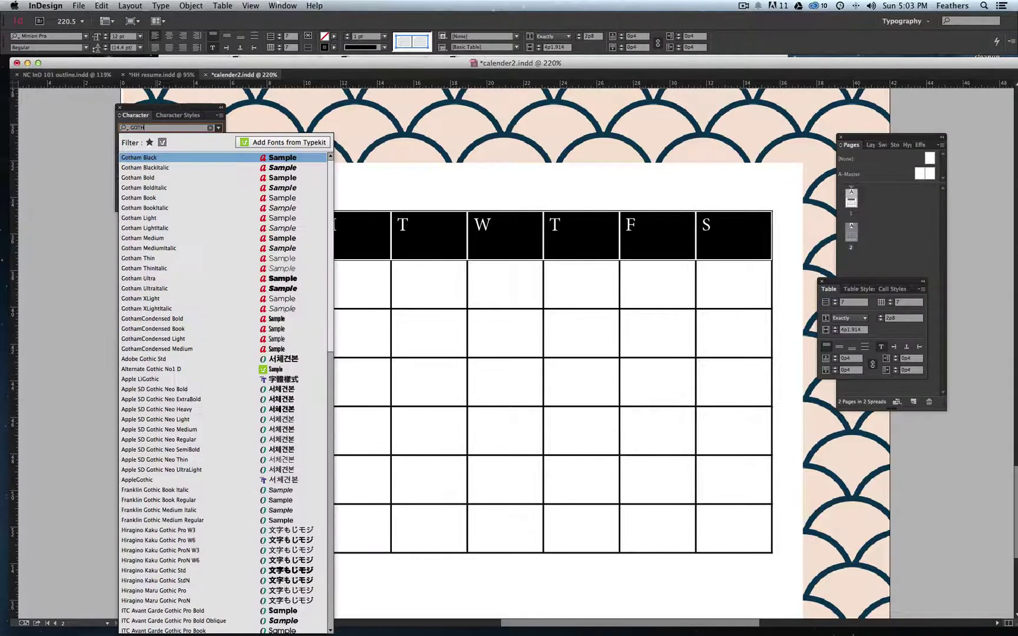
{"action": "left_click", "coordinate": [148, 178]}
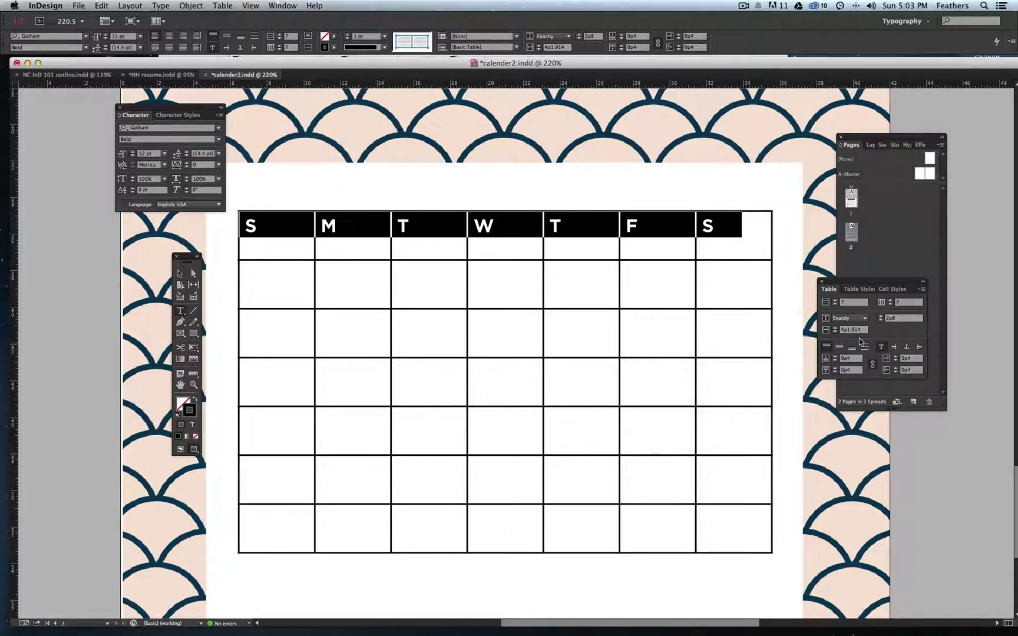
Step: Centre the day letters vertically and horizontally and enlarge them to 18 pt
{"action": "left_click", "coordinate": [839, 347]}
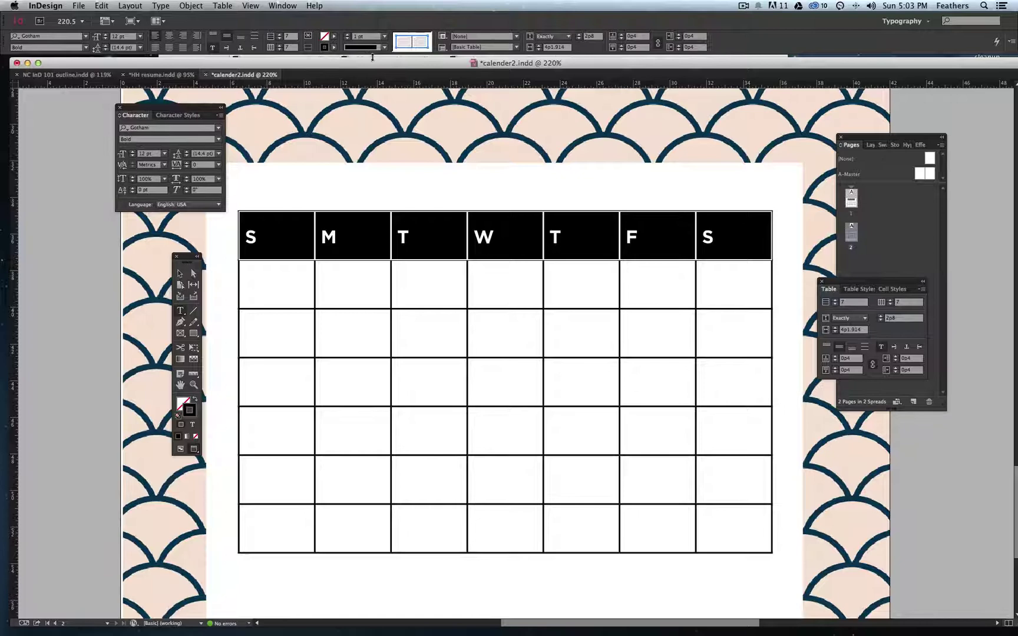
{"action": "left_click", "coordinate": [172, 37]}
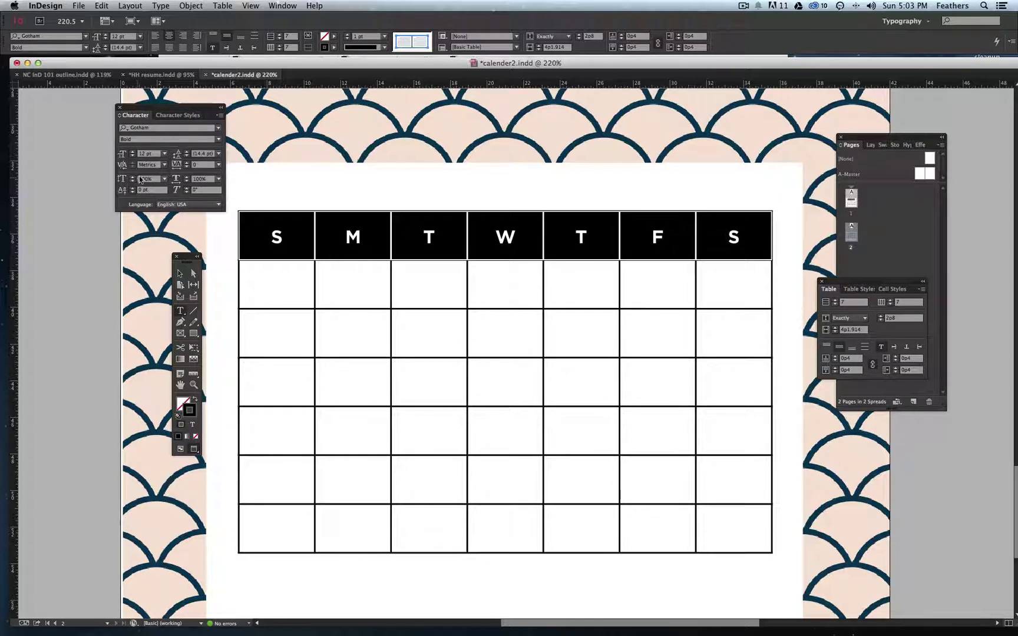
{"action": "left_click", "coordinate": [132, 152]}
{"action": "left_click", "coordinate": [131, 152]}
{"action": "left_click", "coordinate": [132, 152]}
{"action": "left_click", "coordinate": [132, 151]}
{"action": "left_click", "coordinate": [132, 152]}
{"action": "left_click", "coordinate": [132, 151]}
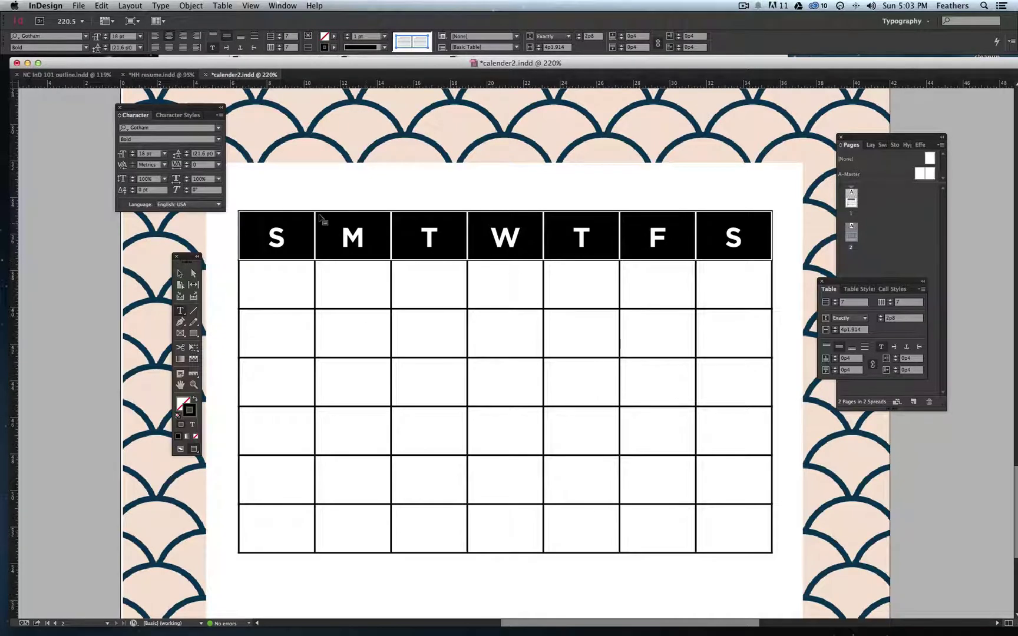
{"action": "left_click", "coordinate": [179, 273]}
Step: Enter dates 01 through 13, starting with 01 in the first-row Saturday cell
{"action": "key", "text": "super+minus"}
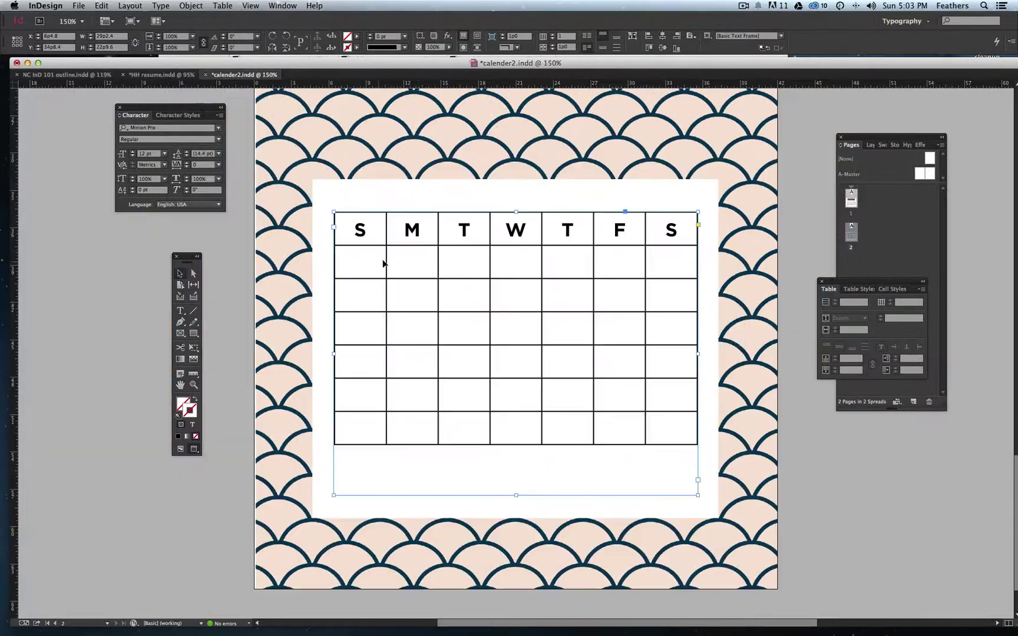
{"action": "scroll", "coordinate": [384, 263], "scroll_direction": "up", "scroll_amount": 15}
{"action": "scroll", "coordinate": [424, 246], "scroll_direction": "down", "scroll_amount": 15}
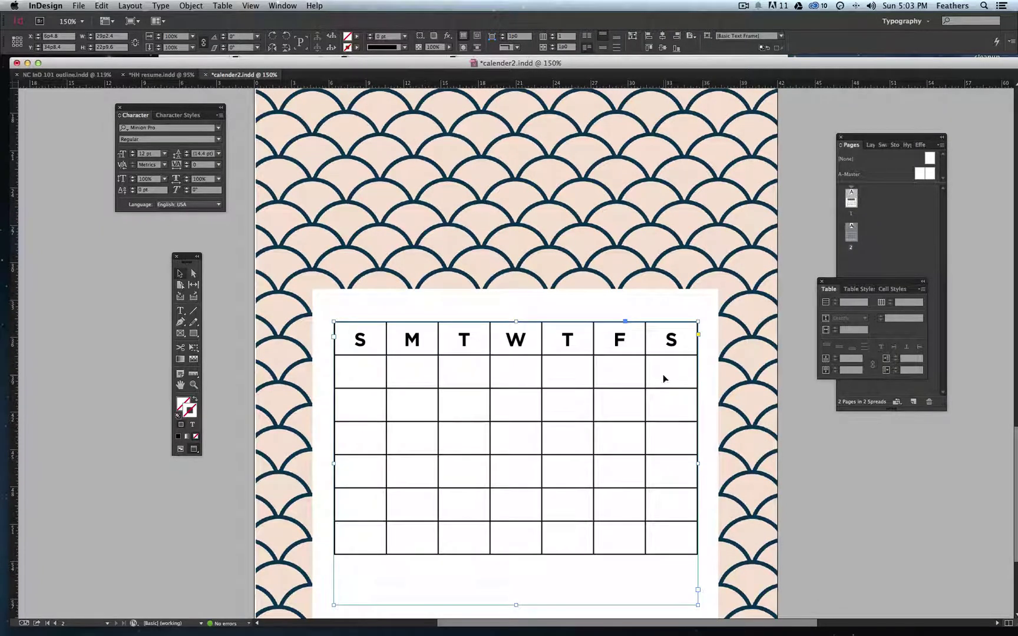
{"action": "double_click", "coordinate": [663, 372]}
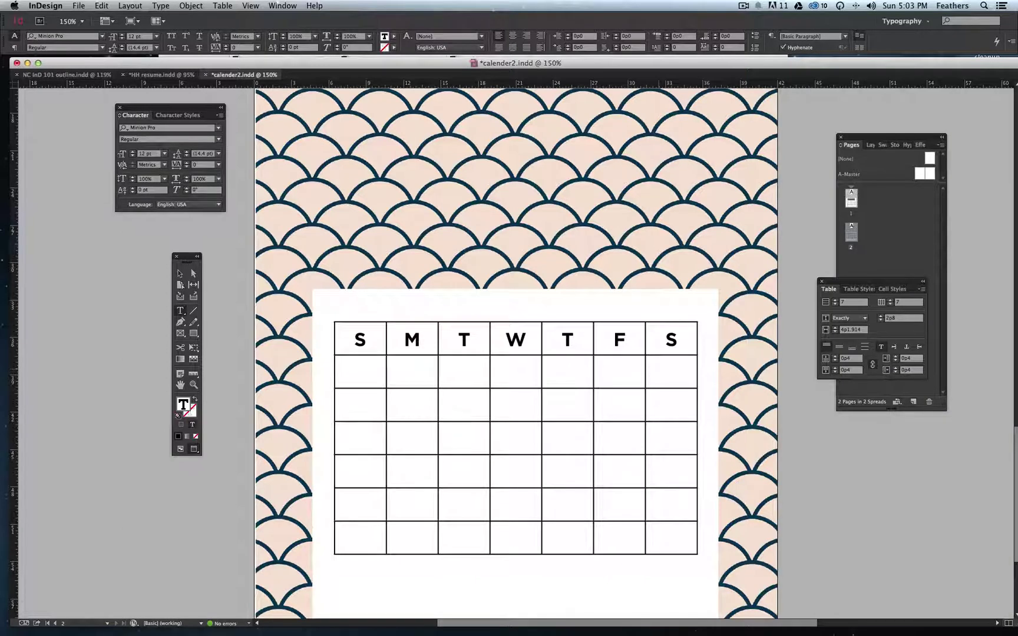
{"action": "type", "text": "01"}
{"action": "type", "text": "02"}
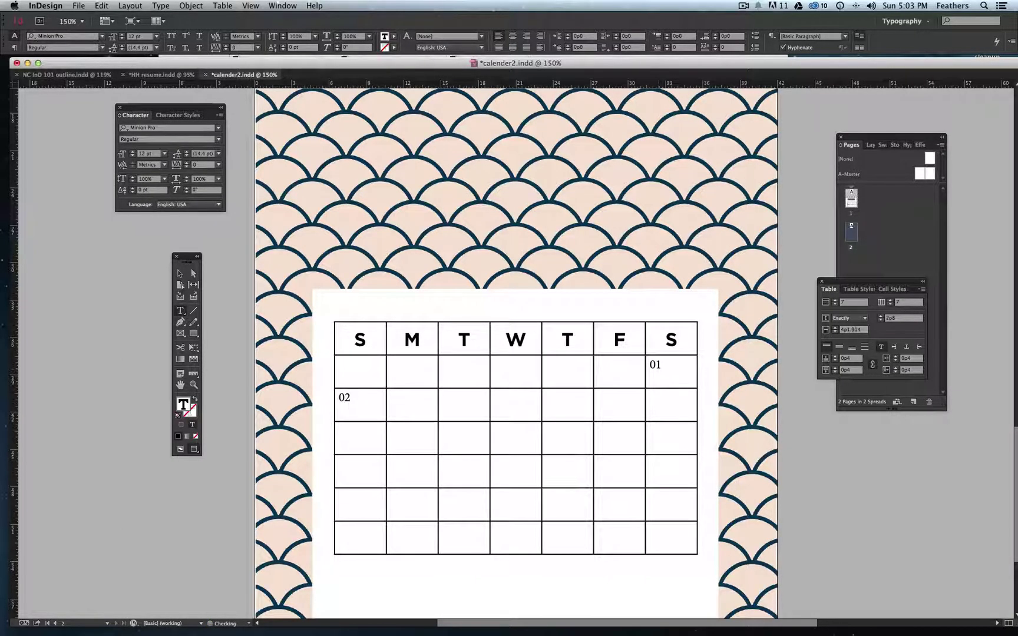
{"action": "key", "text": "Tab"}
{"action": "type", "text": "03"}
{"action": "key", "text": "Tab"}
{"action": "type", "text": "04 05"}
{"action": "key", "text": "Tab"}
{"action": "type", "text": "06"}
{"action": "key", "text": "Tab"}
{"action": "type", "text": "0"}
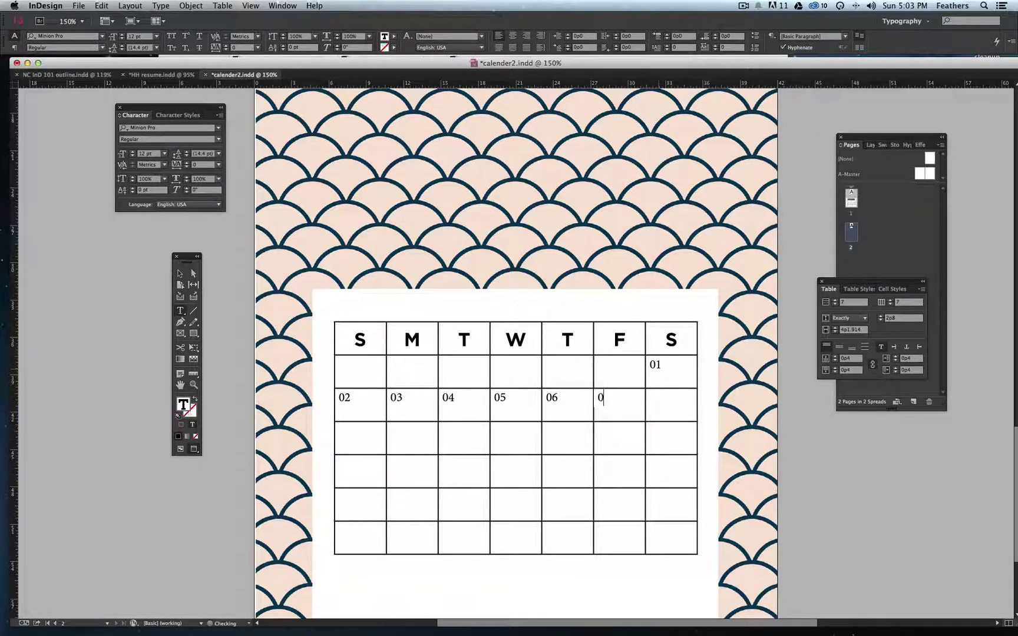
{"action": "type", "text": "7"}
{"action": "key", "text": "Tab"}
{"action": "type", "text": "08"}
{"action": "key", "text": "Tab"}
{"action": "type", "text": "09"}
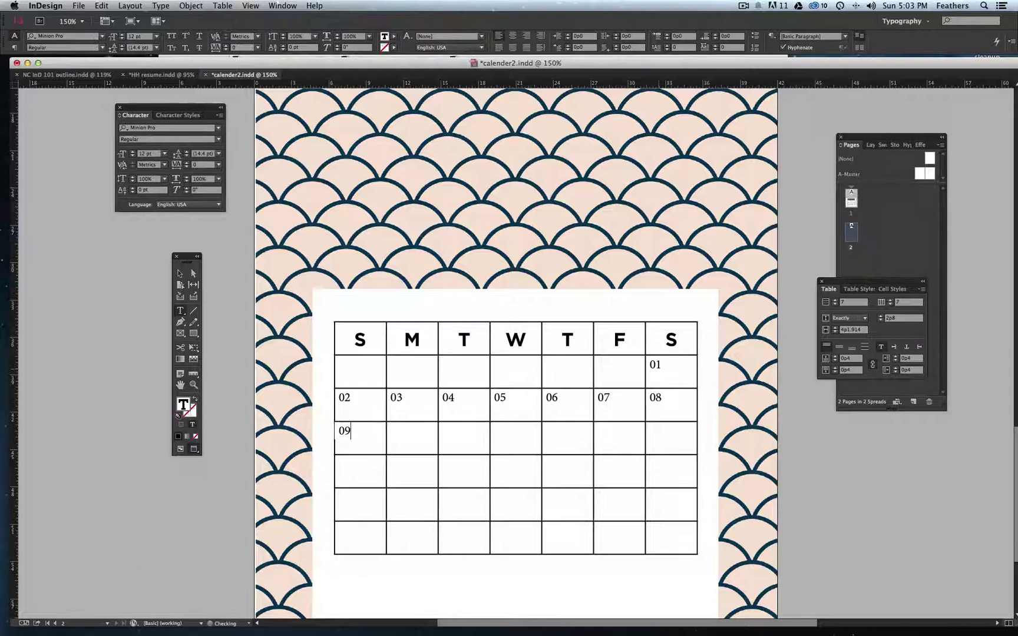
{"action": "key", "text": "Tab"}
{"action": "type", "text": "10"}
{"action": "key", "text": "Tab"}
{"action": "type", "text": "11"}
{"action": "key", "text": "Tab"}
{"action": "type", "text": "12"}
{"action": "key", "text": "Tab"}
{"action": "type", "text": "13"}
Step: Fill the remaining cells with dates 14 through 30
{"action": "key", "text": "Tab"}
{"action": "type", "text": "14"}
{"action": "key", "text": "Tab"}
{"action": "type", "text": "15"}
{"action": "key", "text": "Tab"}
{"action": "type", "text": "16"}
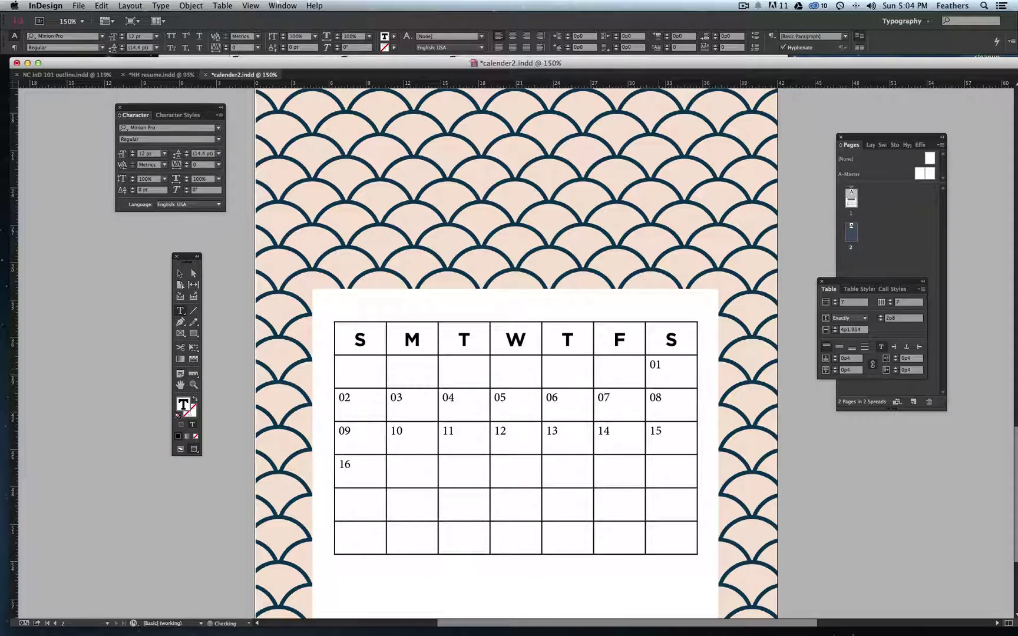
{"action": "key", "text": "Tab"}
{"action": "type", "text": "17"}
{"action": "key", "text": "Tab"}
{"action": "type", "text": "18"}
{"action": "key", "text": "Tab"}
{"action": "type", "text": "19"}
{"action": "key", "text": "Tab"}
{"action": "type", "text": "20"}
{"action": "key", "text": "Tab"}
{"action": "type", "text": "21"}
{"action": "key", "text": "Tab"}
{"action": "type", "text": "22"}
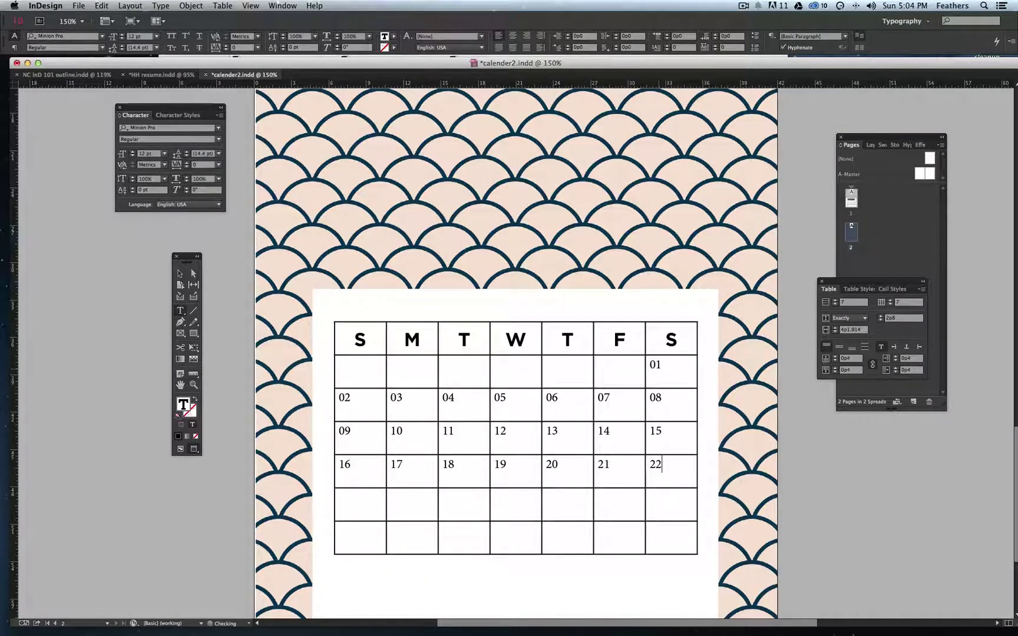
{"action": "key", "text": "Tab"}
{"action": "type", "text": "23"}
{"action": "key", "text": "Tab"}
{"action": "type", "text": "24"}
{"action": "type", "text": "25"}
{"action": "key", "text": "Tab"}
{"action": "type", "text": "26"}
{"action": "key", "text": "Tab"}
{"action": "type", "text": "27"}
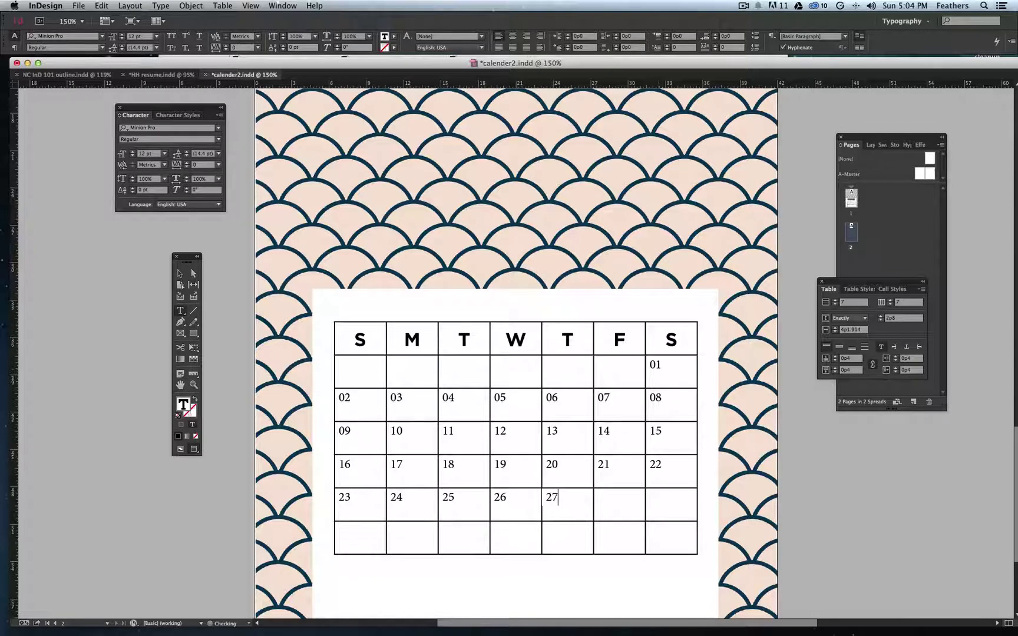
{"action": "key", "text": "Tab"}
{"action": "type", "text": "28"}
{"action": "type", "text": "29"}
{"action": "key", "text": "Tab"}
{"action": "type", "text": "30"}
Step: Select the date rows and set them in Gotham Book
{"action": "left_click", "coordinate": [193, 273]}
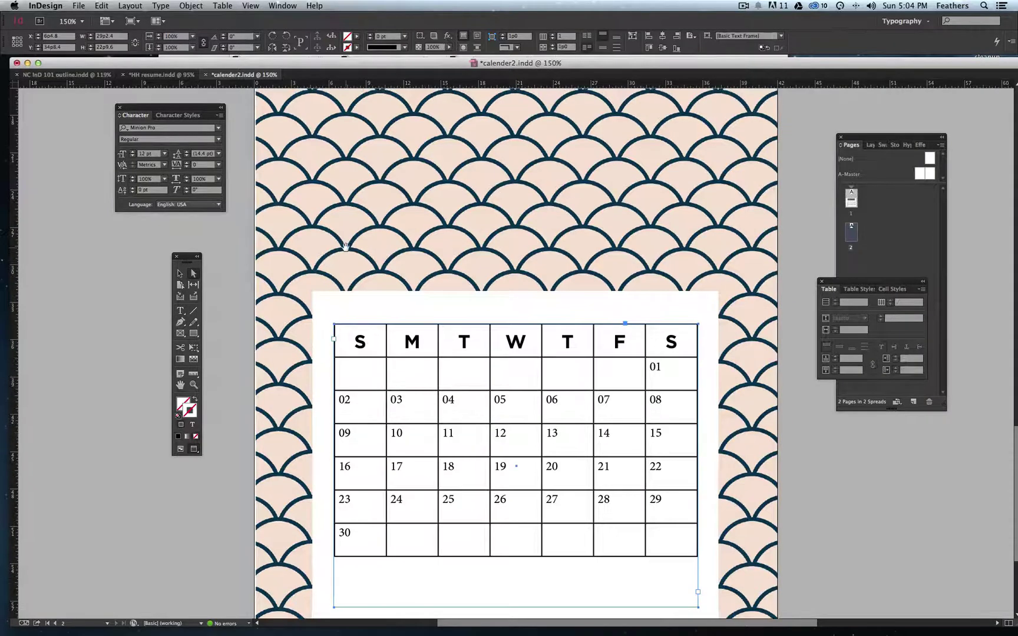
{"action": "left_click_drag", "start_coordinate": [345, 246], "coordinate": [345, 247]}
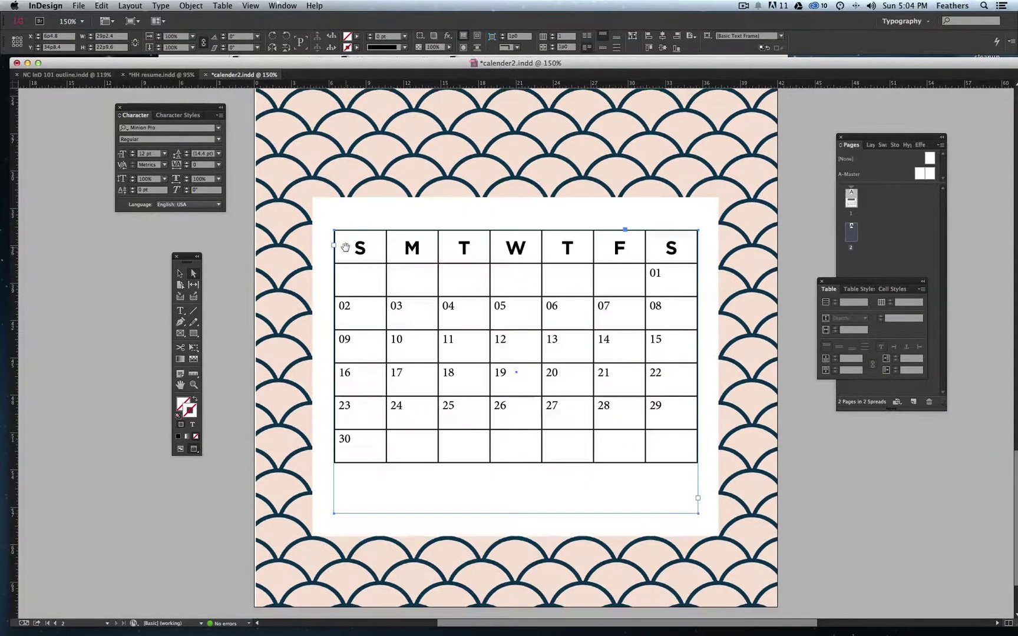
{"action": "left_click", "coordinate": [180, 310]}
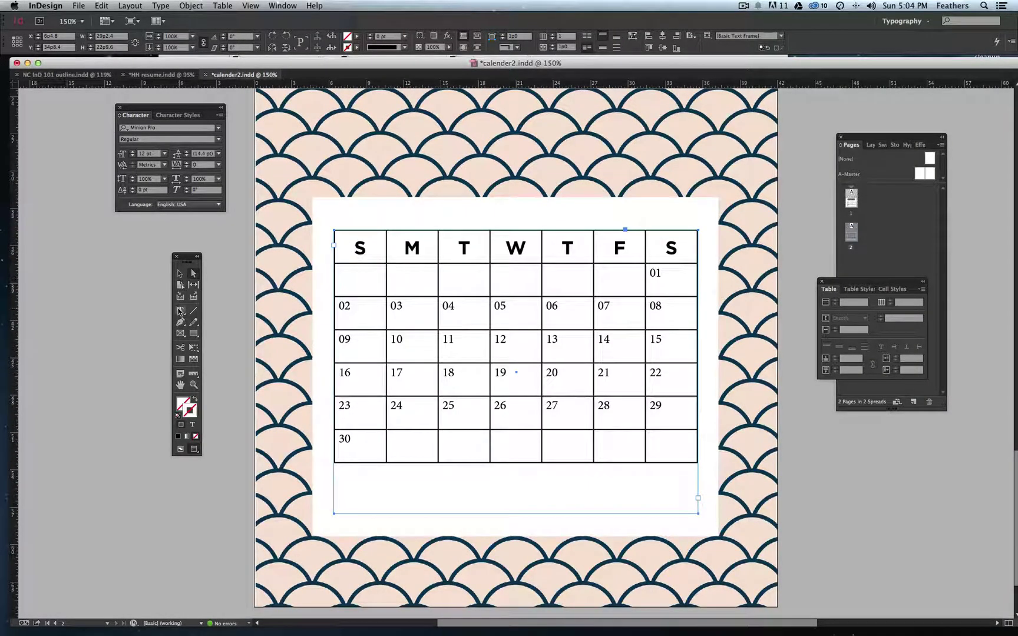
{"action": "left_click_drag", "start_coordinate": [329, 277], "coordinate": [335, 451]}
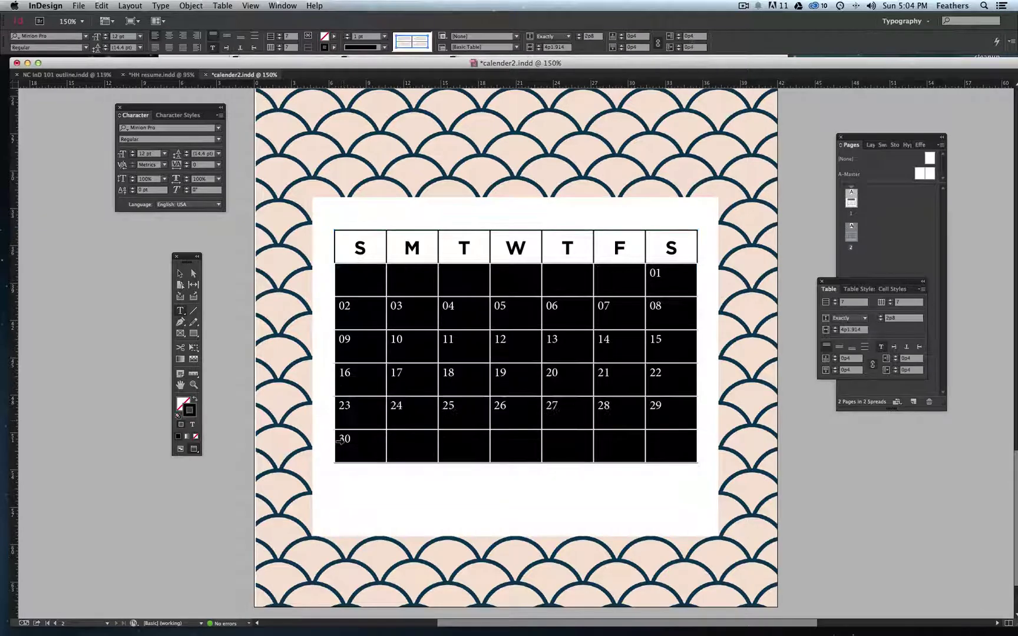
{"action": "left_click", "coordinate": [155, 129]}
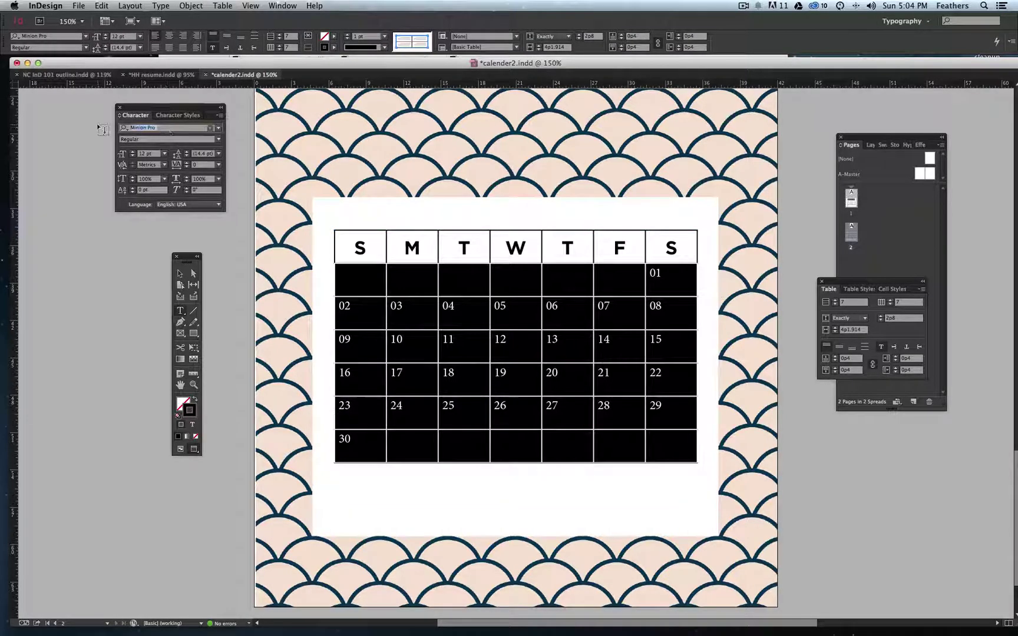
{"action": "type", "text": "GOTH"}
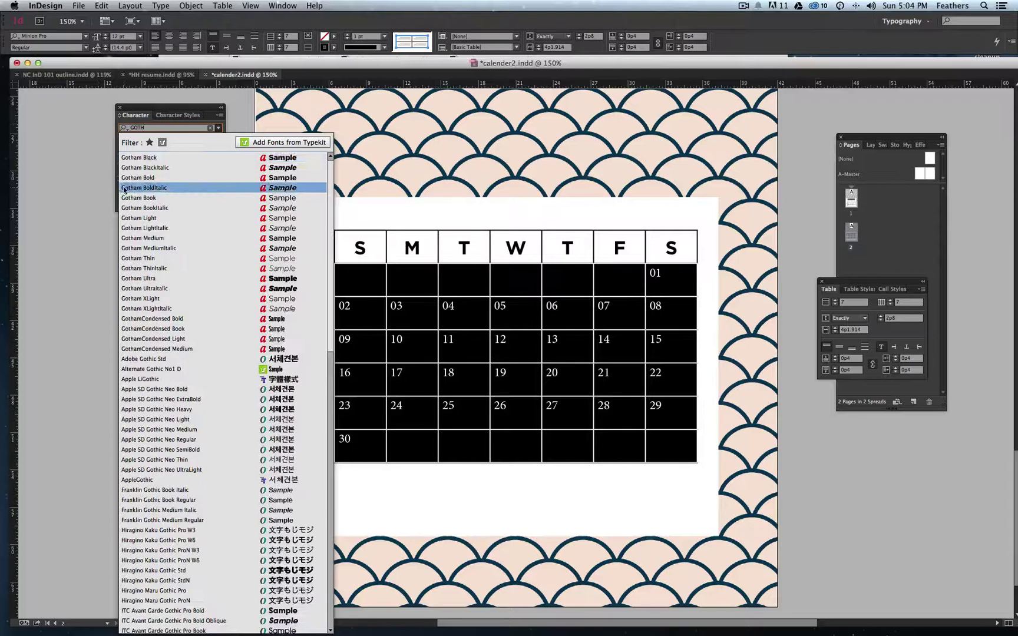
{"action": "key", "text": "Return"}
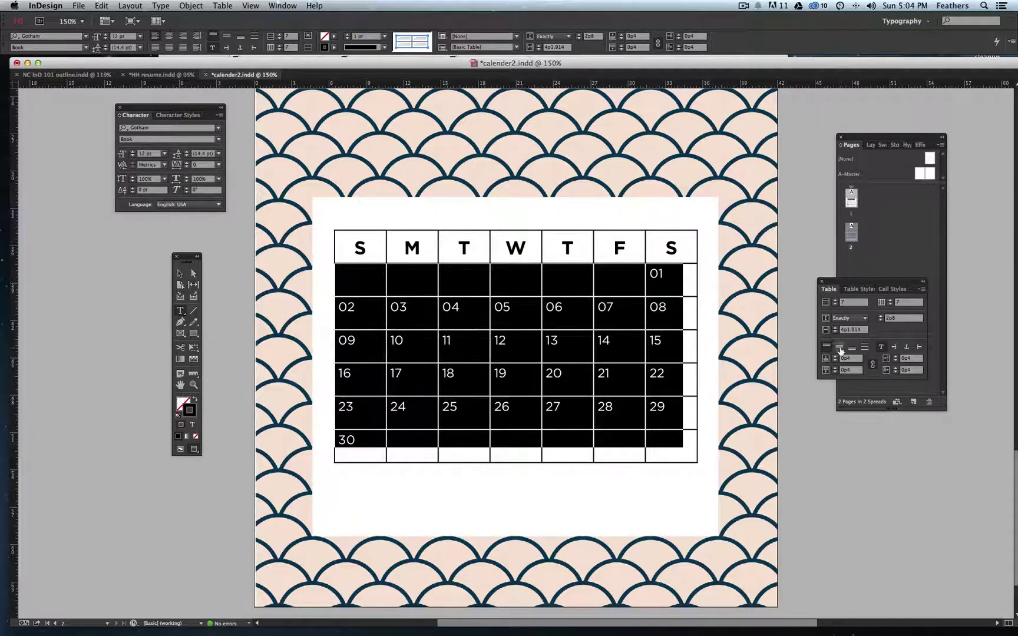
Step: Centre the dates vertically and horizontally in their cells
{"action": "left_click", "coordinate": [226, 36]}
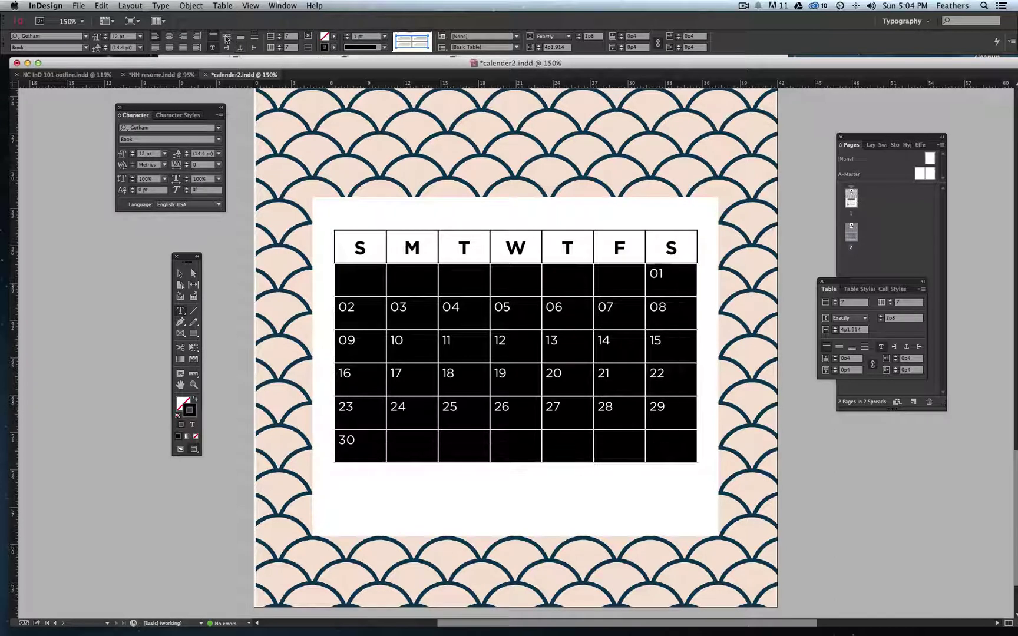
{"action": "left_click", "coordinate": [168, 36]}
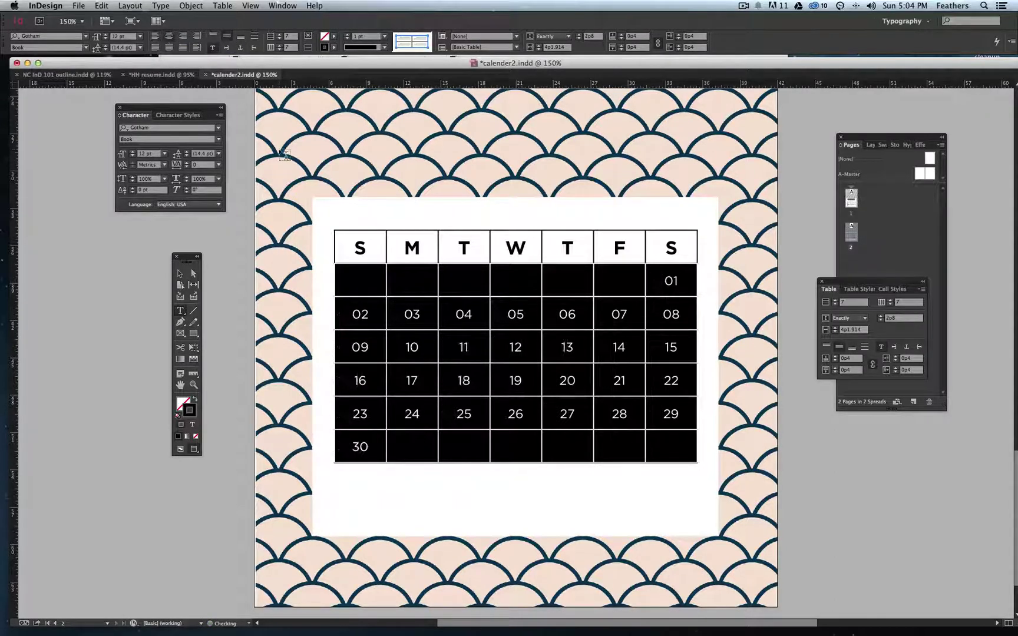
{"action": "left_click", "coordinate": [180, 272]}
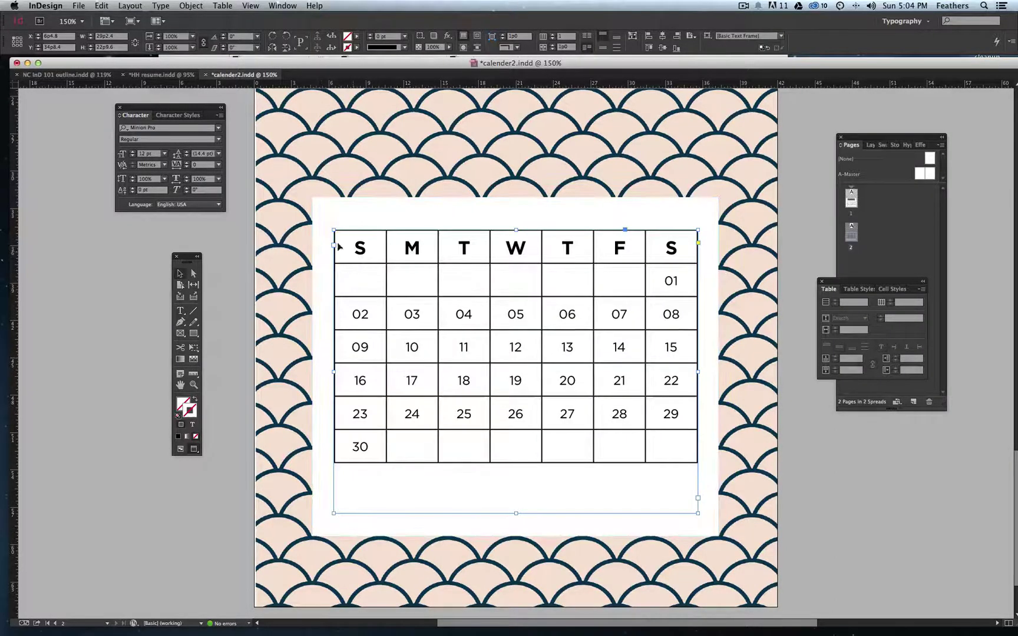
{"action": "left_click", "coordinate": [181, 310]}
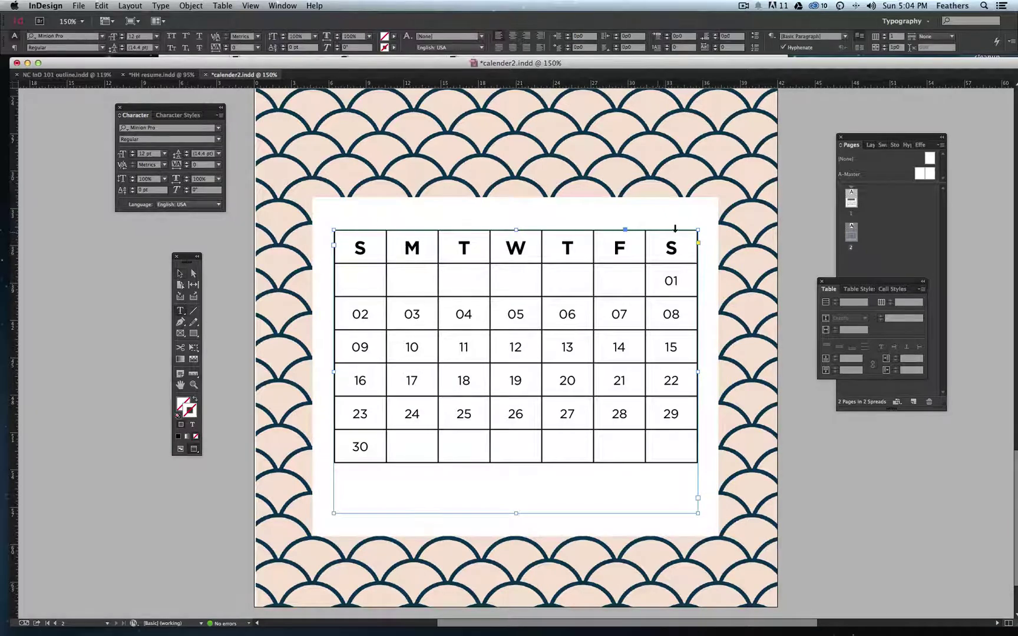
Step: Set the whole calendar table's cell stroke weight to 0 pt
{"action": "left_click", "coordinate": [334, 229]}
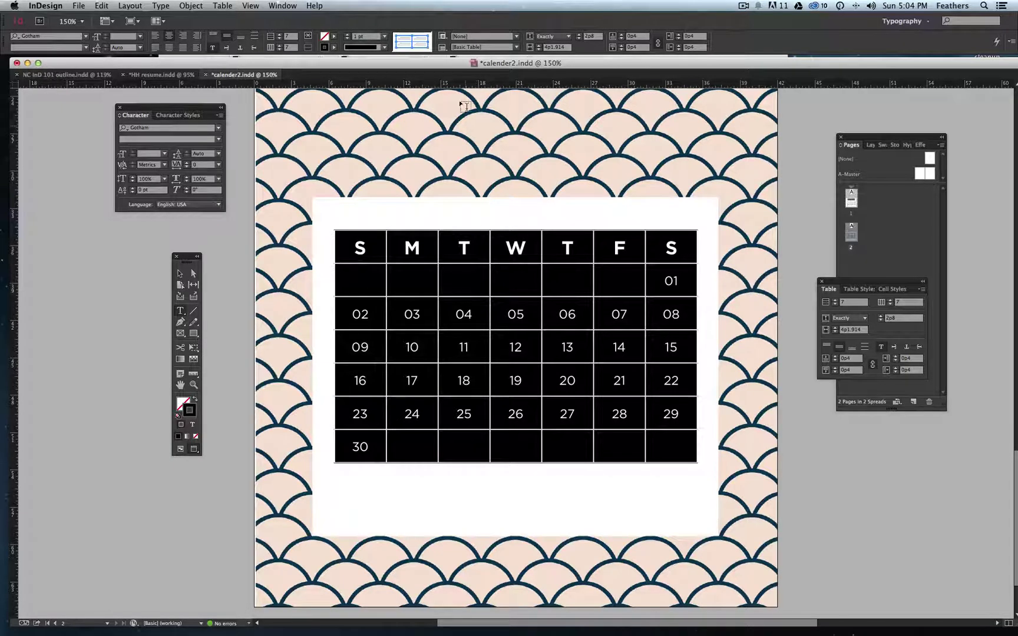
{"action": "left_click", "coordinate": [384, 37]}
{"action": "left_click", "coordinate": [367, 46]}
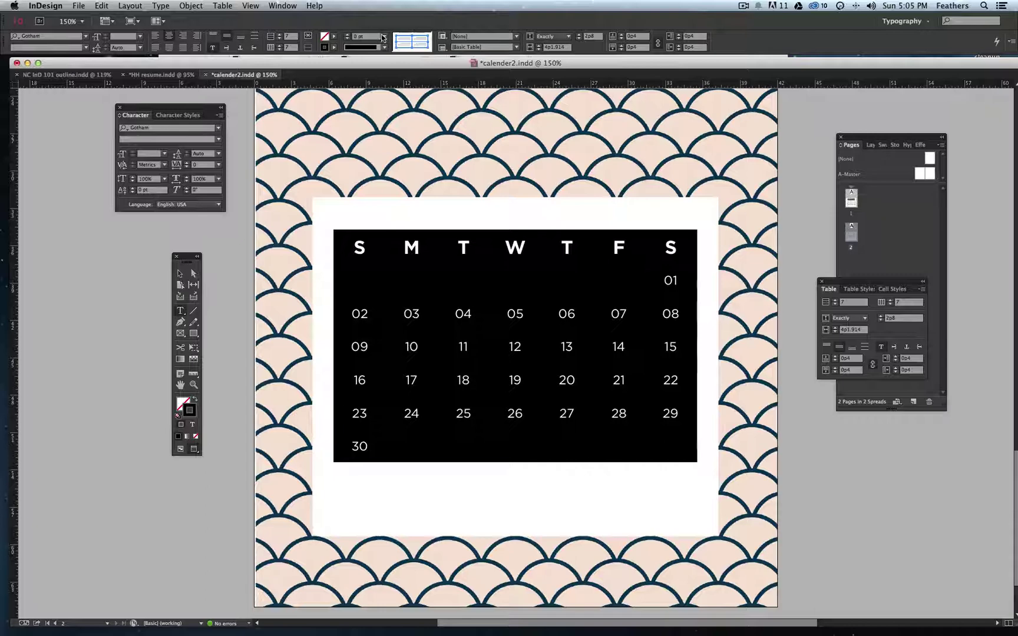
Step: Colour the S M T W T F S header letters PANTONE 871 C
{"action": "left_click", "coordinate": [180, 273]}
{"action": "left_click", "coordinate": [215, 273]}
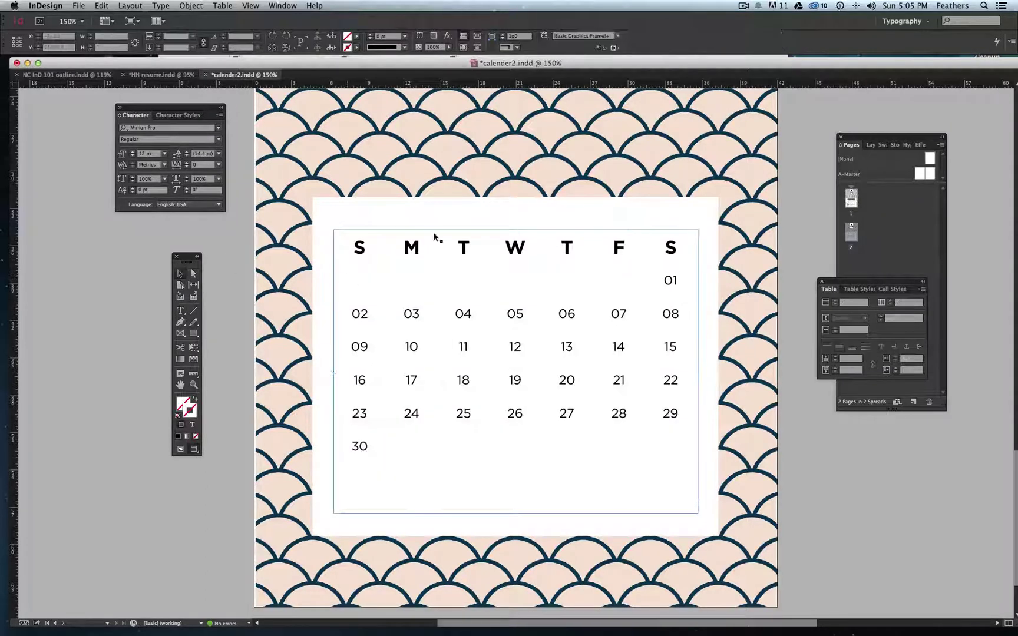
{"action": "key", "text": "t"}
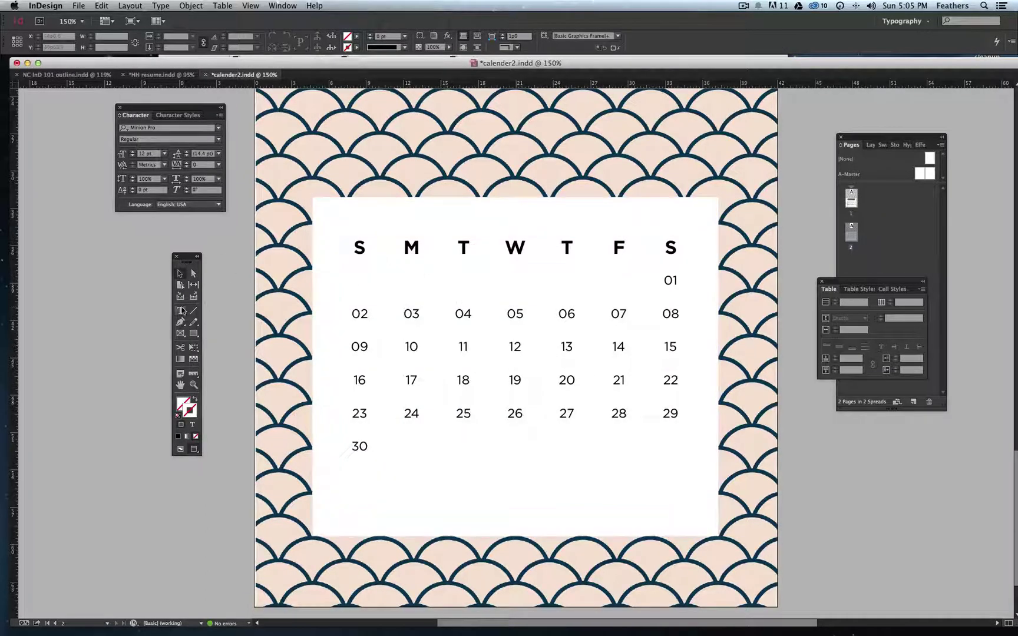
{"action": "left_click_drag", "start_coordinate": [355, 240], "coordinate": [677, 248]}
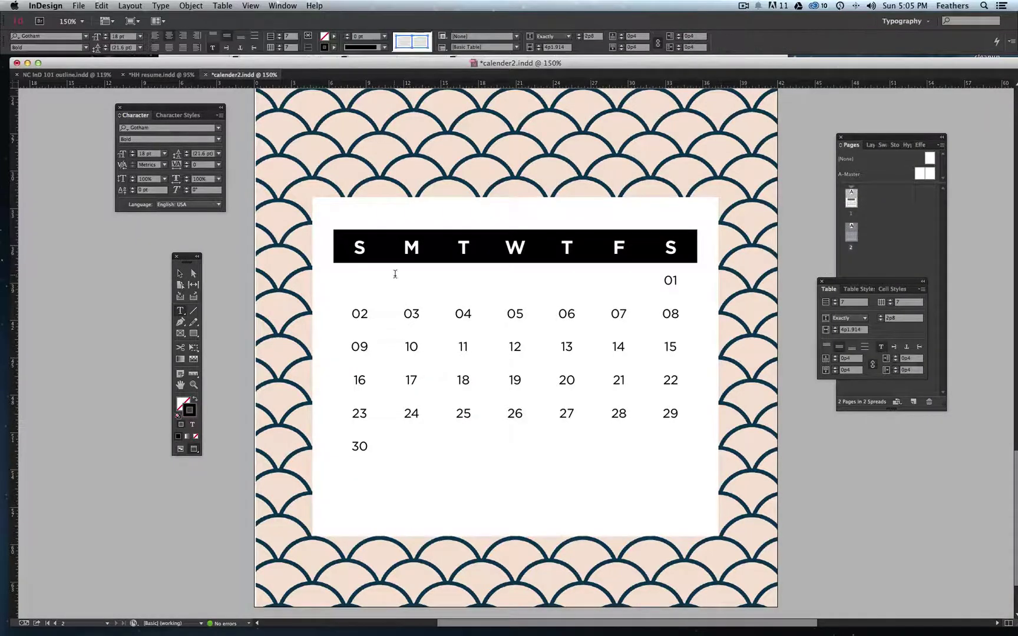
{"action": "key", "text": "F5"}
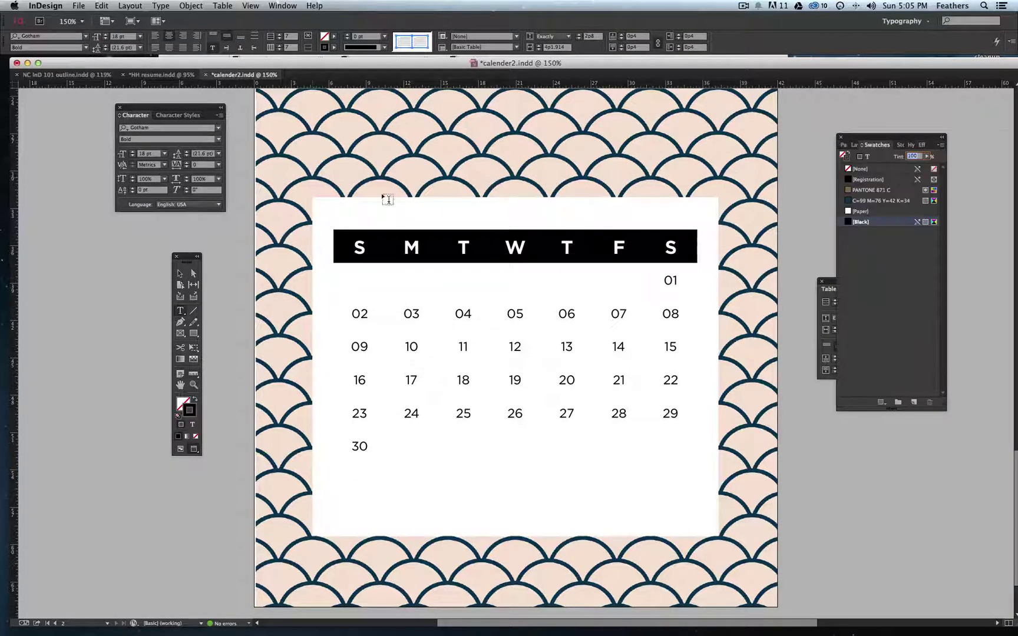
{"action": "left_click", "coordinate": [867, 156]}
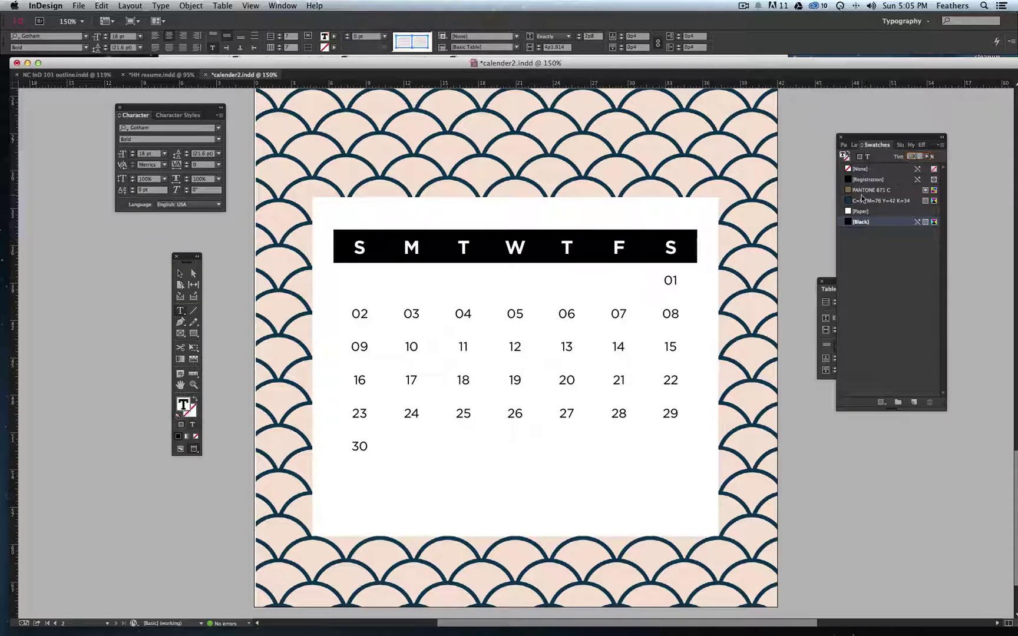
{"action": "left_click", "coordinate": [863, 190]}
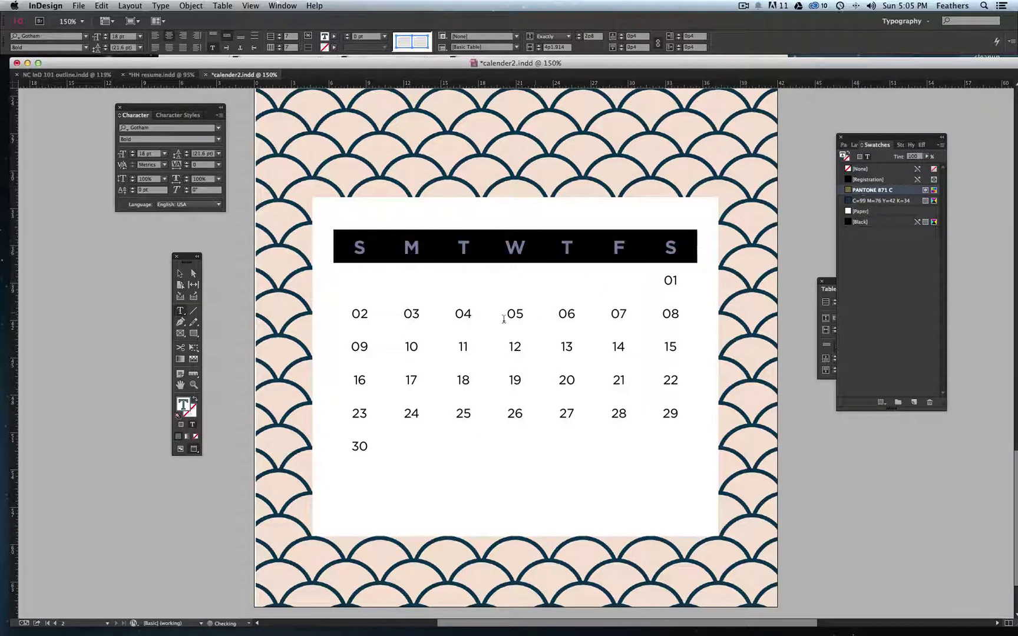
Step: Colour the dates 01–30 with the C=99 M=76 Y=42 K=34 swatch
{"action": "left_click", "coordinate": [424, 288]}
{"action": "left_click_drag", "start_coordinate": [360, 277], "coordinate": [670, 451]}
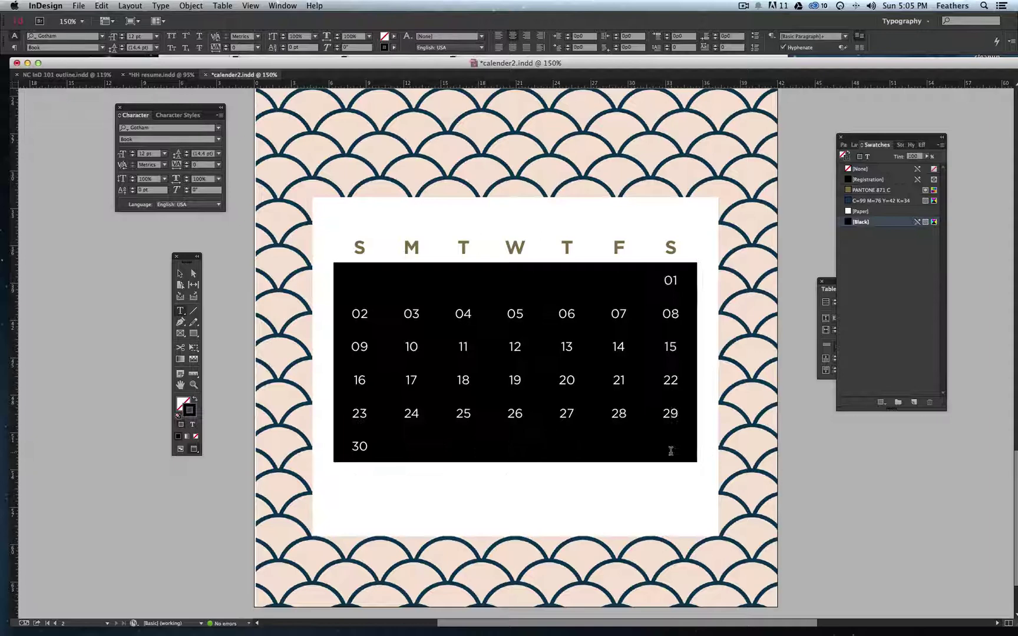
{"action": "left_click", "coordinate": [867, 157]}
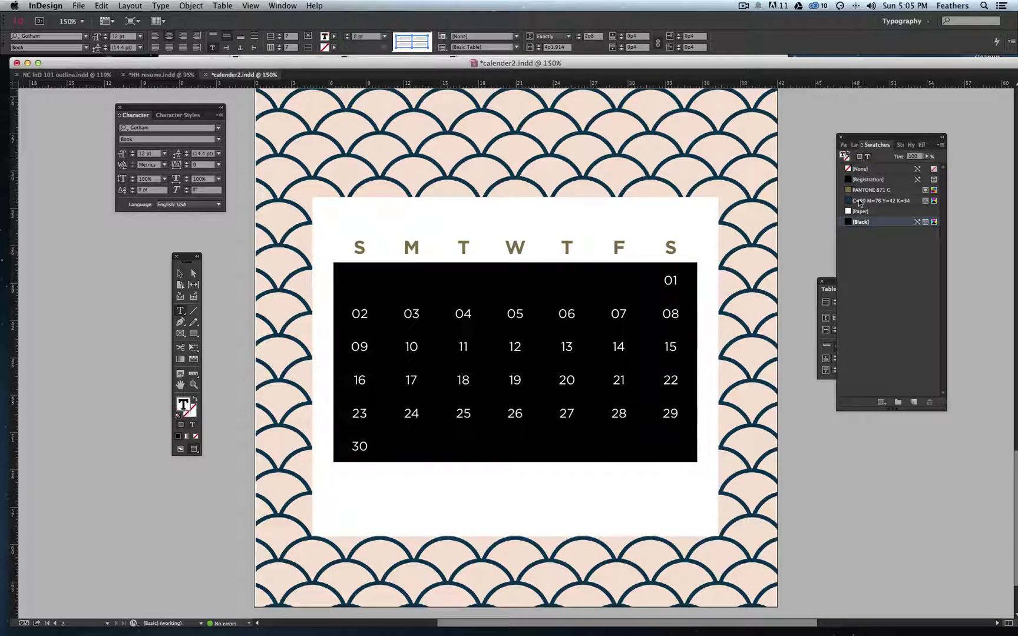
{"action": "left_click", "coordinate": [860, 201]}
Step: Shorten the table frame to fit its rows and move the calendar table lower
{"action": "left_click", "coordinate": [179, 273]}
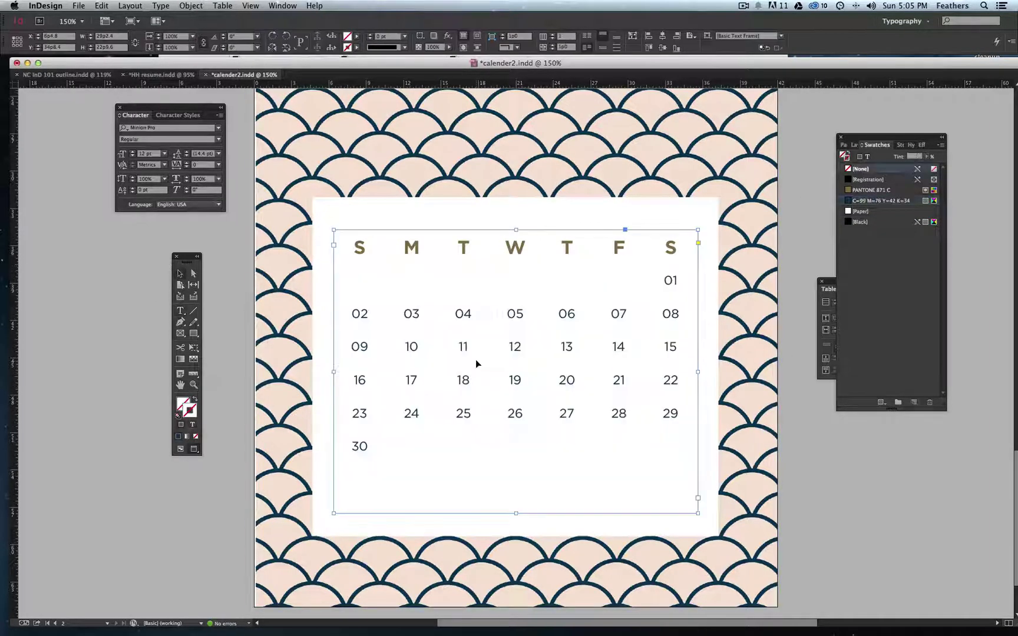
{"action": "left_click_drag", "start_coordinate": [698, 513], "coordinate": [713, 472]}
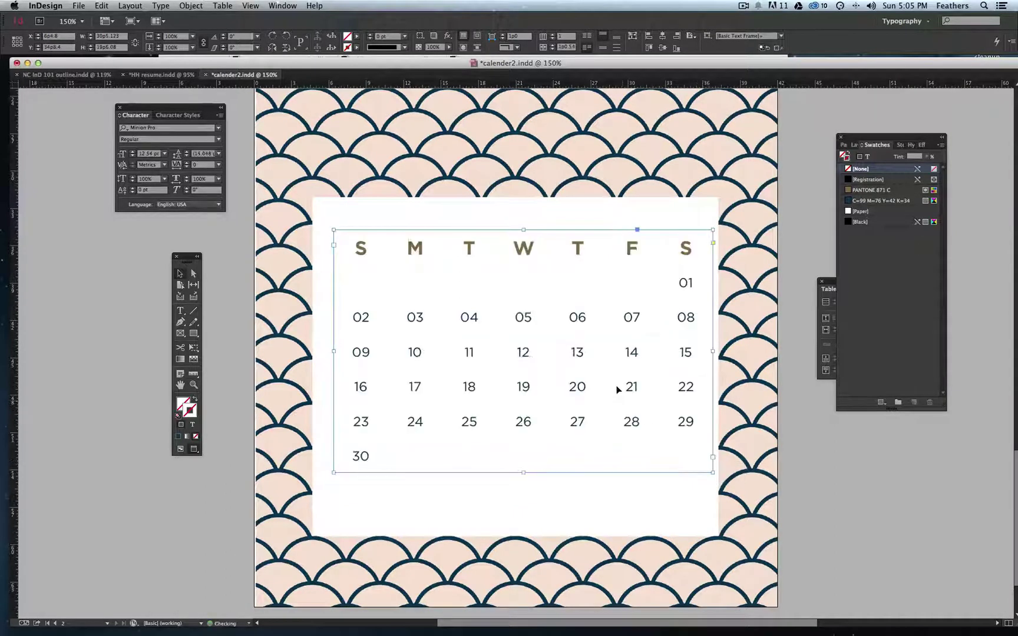
{"action": "left_click_drag", "start_coordinate": [554, 387], "coordinate": [549, 425]}
Step: Add a text frame above the table reading NOVEMBER and select the word
{"action": "left_click", "coordinate": [181, 311]}
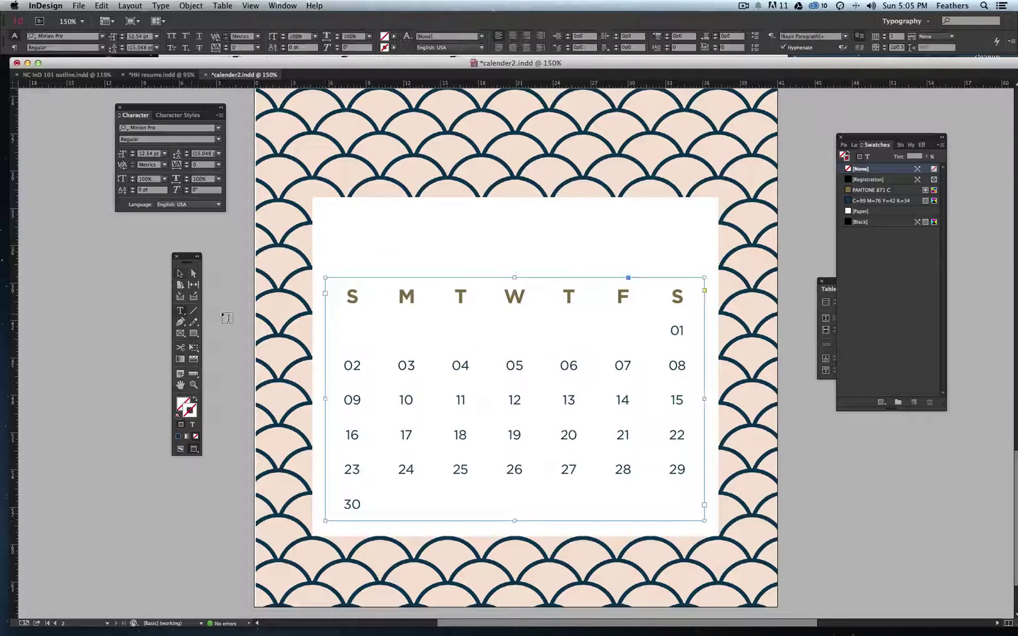
{"action": "left_click_drag", "start_coordinate": [330, 208], "coordinate": [693, 275]}
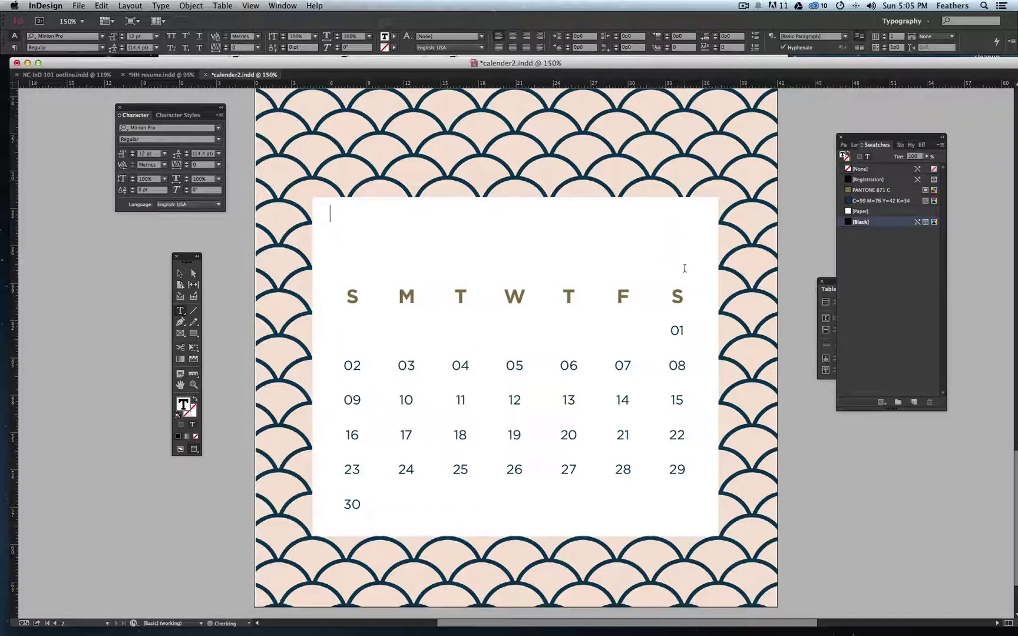
{"action": "type", "text": "NOVEMBER"}
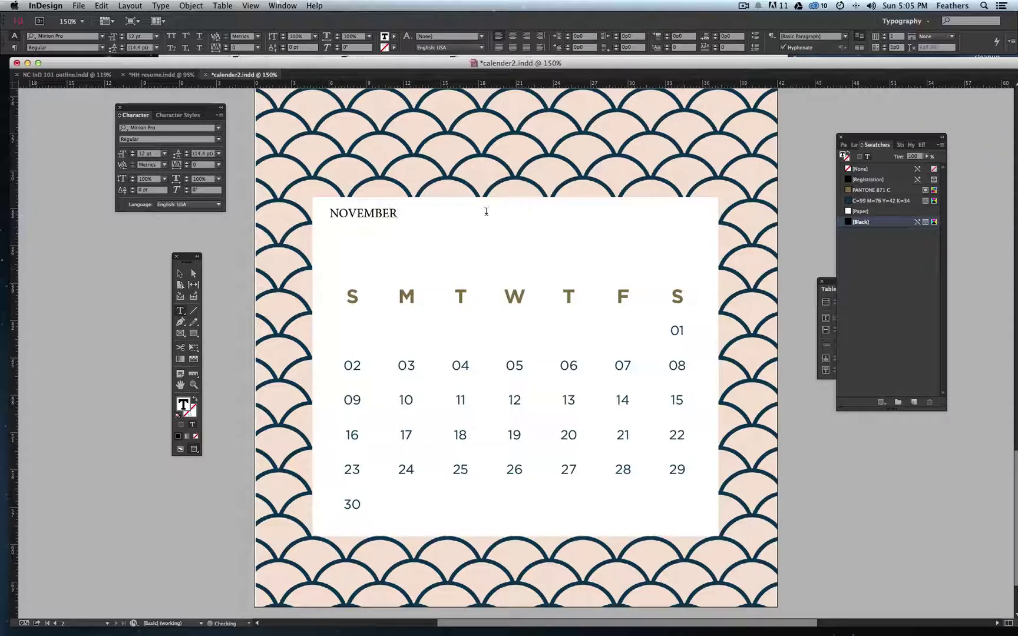
{"action": "left_click_drag", "start_coordinate": [397, 213], "coordinate": [294, 207]}
Step: Try the HarabaraHand and Jenna Sue fonts on the NOVEMBER heading
{"action": "left_click", "coordinate": [216, 128]}
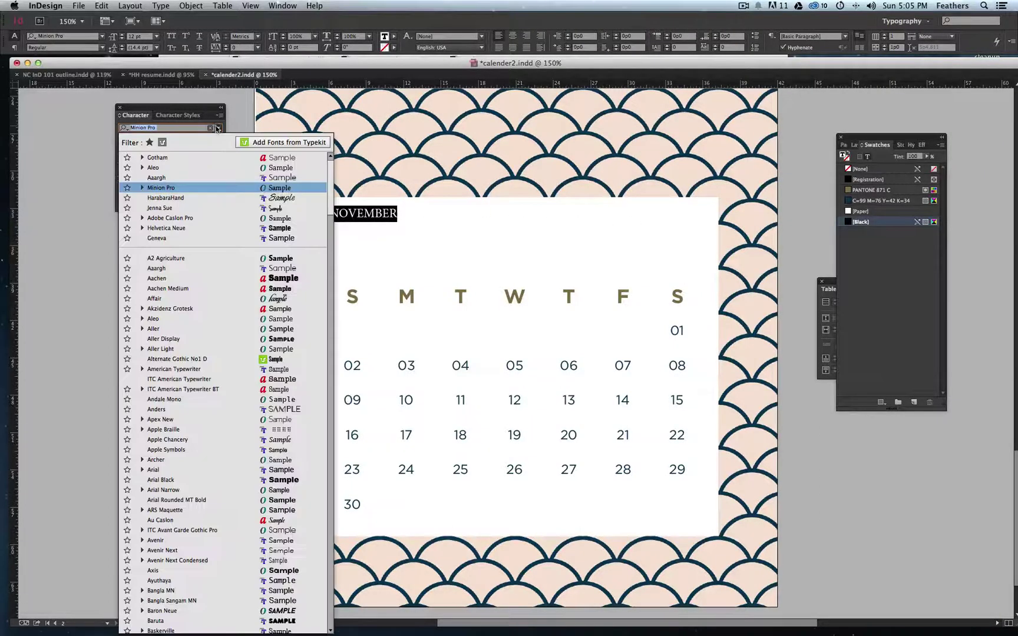
{"action": "left_click", "coordinate": [215, 198]}
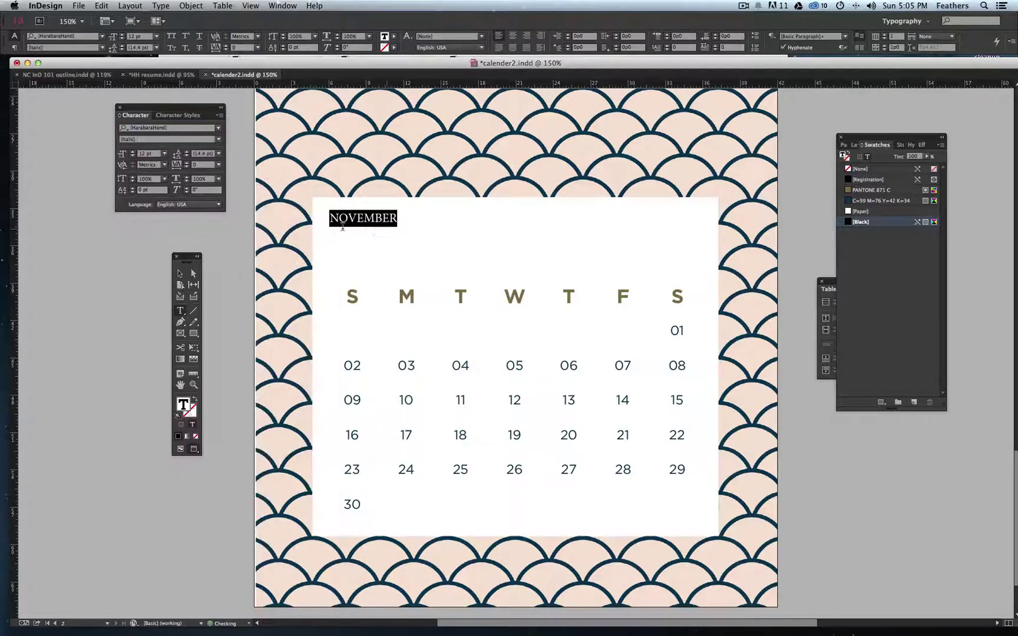
{"action": "left_click", "coordinate": [217, 128]}
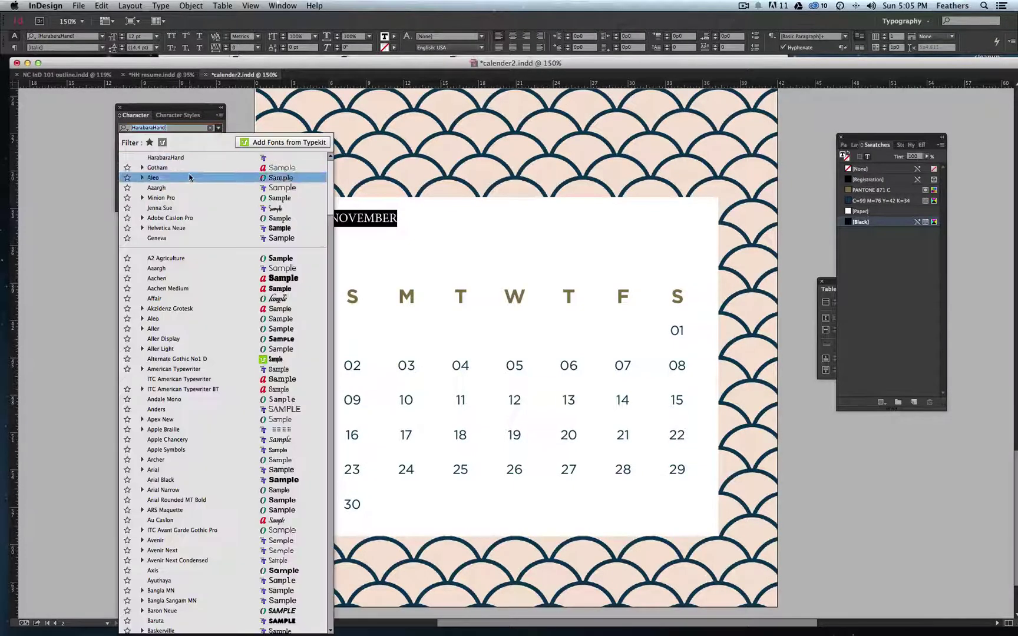
{"action": "left_click", "coordinate": [183, 209]}
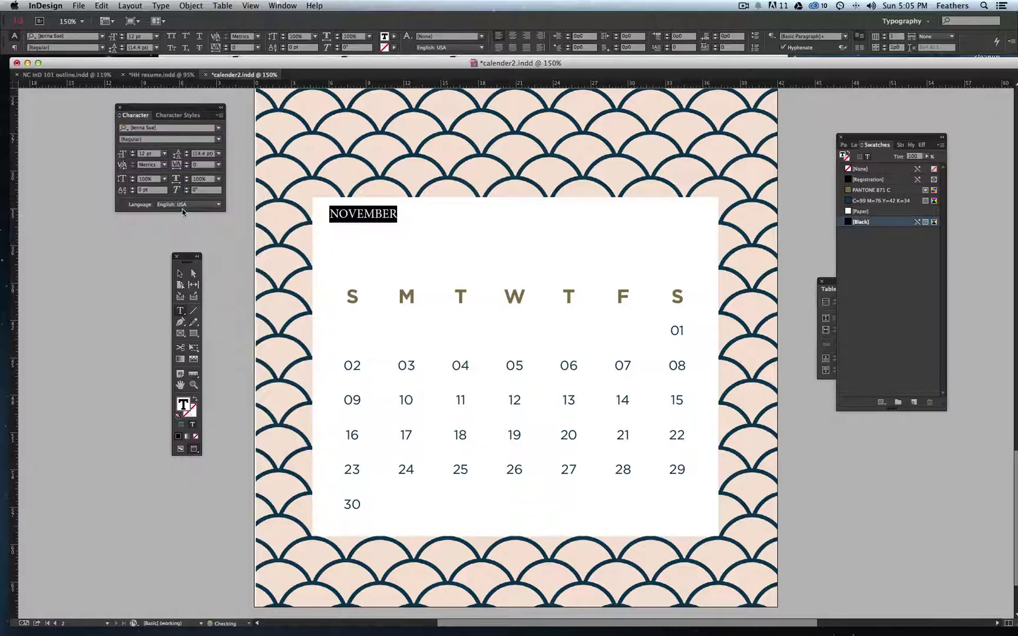
Step: Try Gravura LET, then set the heading in Au Caslon Swash and select its frame
{"action": "left_click", "coordinate": [218, 128]}
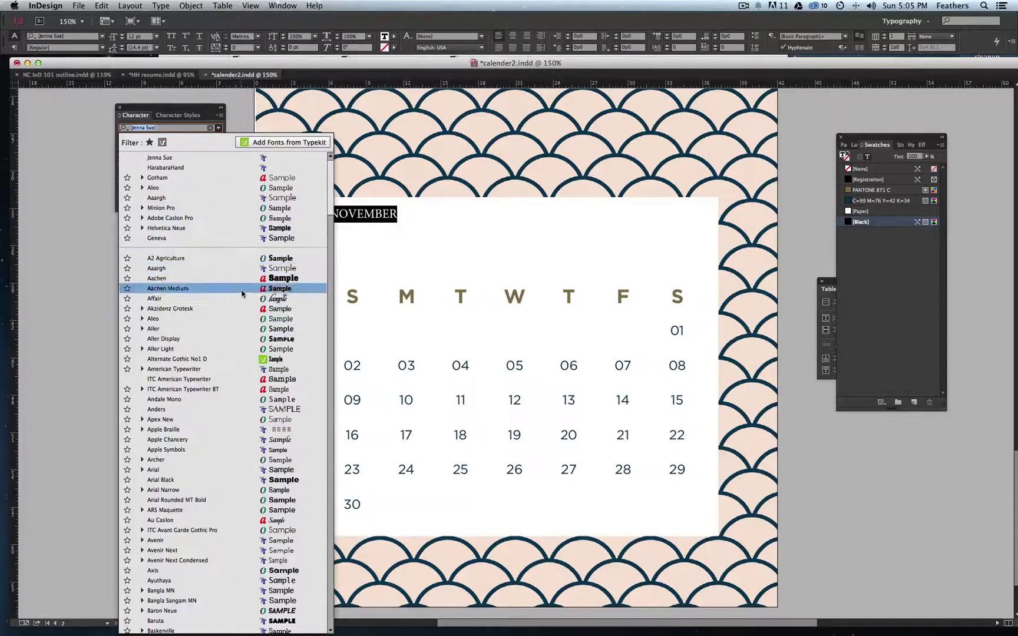
{"action": "scroll", "coordinate": [225, 402], "scroll_direction": "down", "scroll_amount": 8}
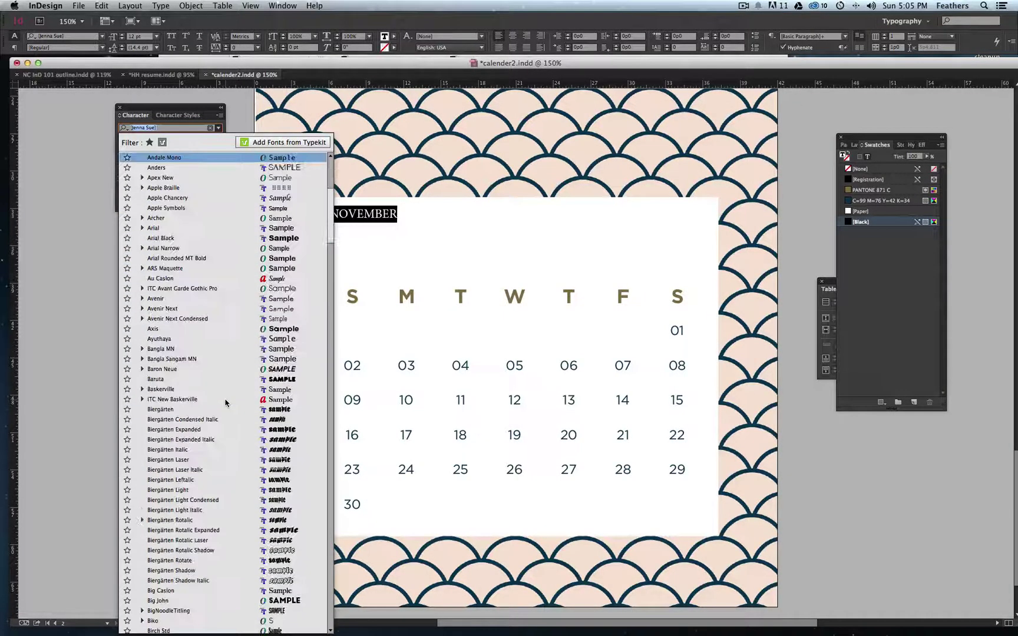
{"action": "scroll", "coordinate": [226, 402], "scroll_direction": "down", "scroll_amount": 4}
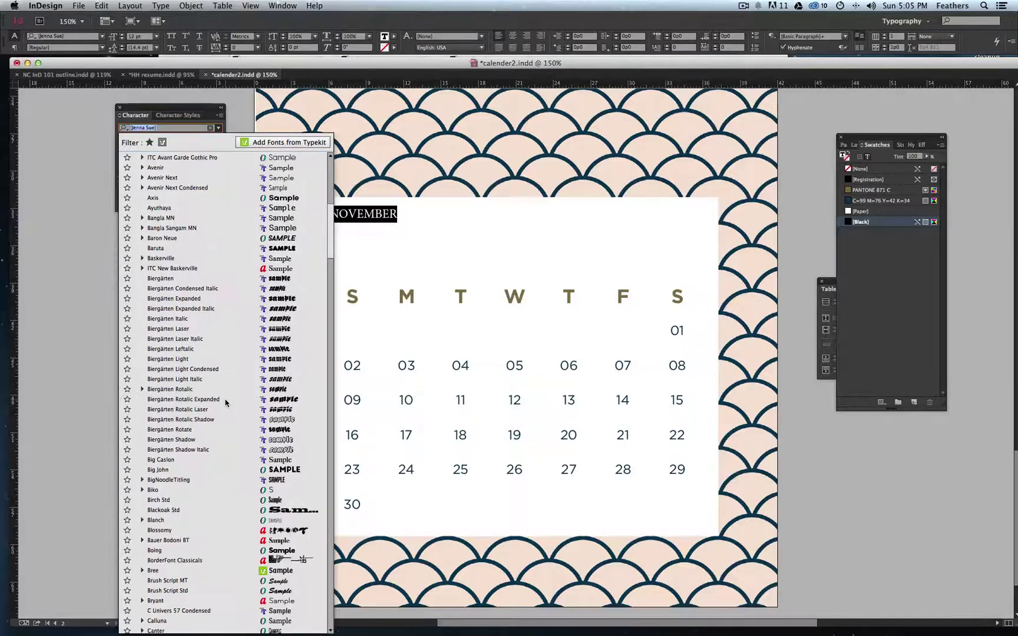
{"action": "scroll", "coordinate": [226, 402], "scroll_direction": "down", "scroll_amount": 11}
{"action": "scroll", "coordinate": [226, 402], "scroll_direction": "down", "scroll_amount": 14}
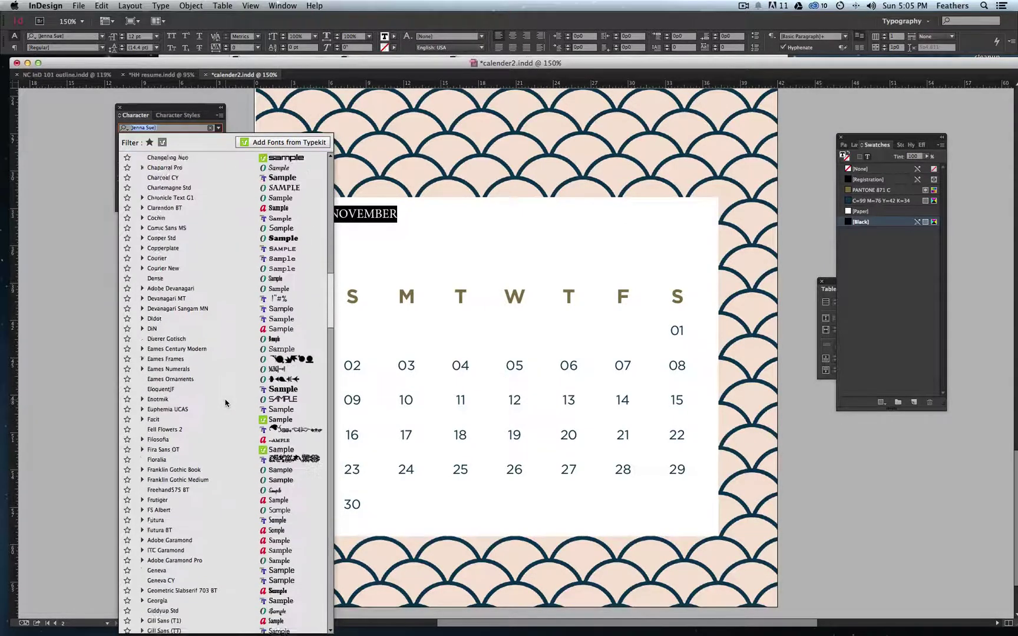
{"action": "scroll", "coordinate": [226, 402], "scroll_direction": "down", "scroll_amount": 3}
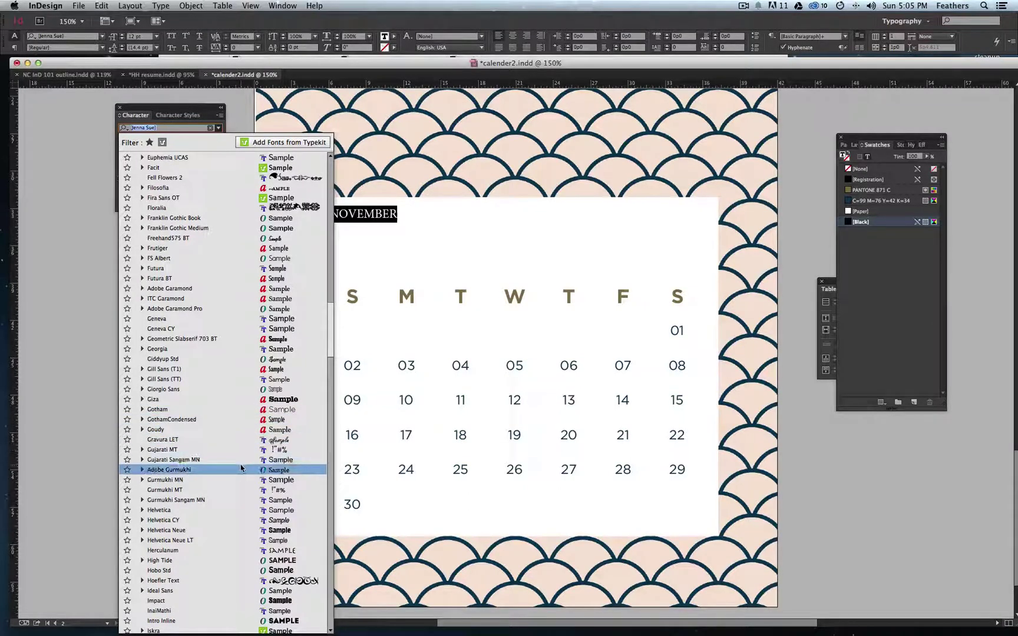
{"action": "left_click", "coordinate": [240, 443]}
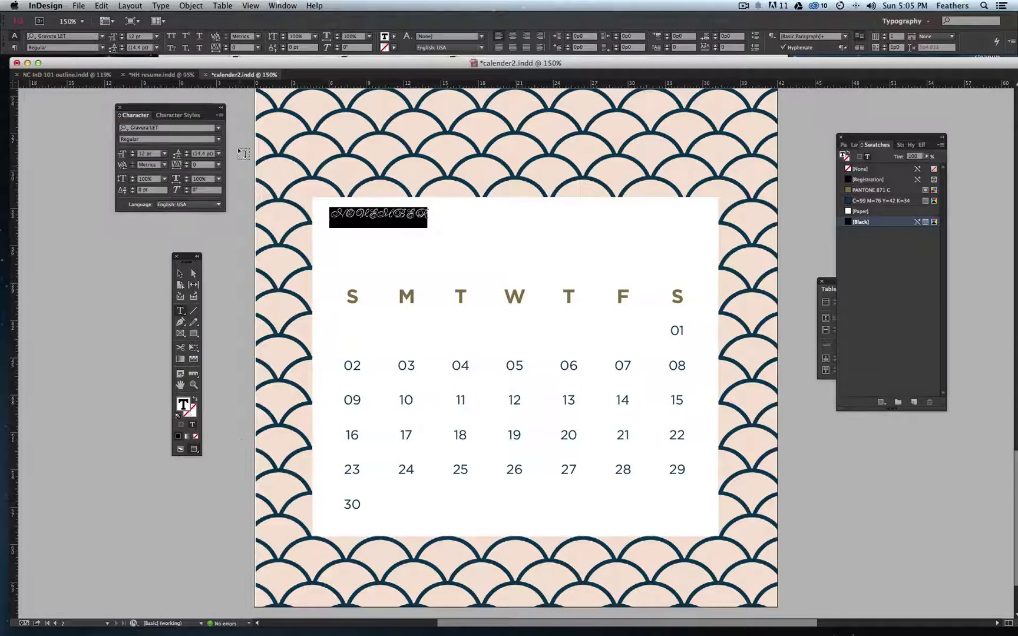
{"action": "left_click", "coordinate": [219, 128]}
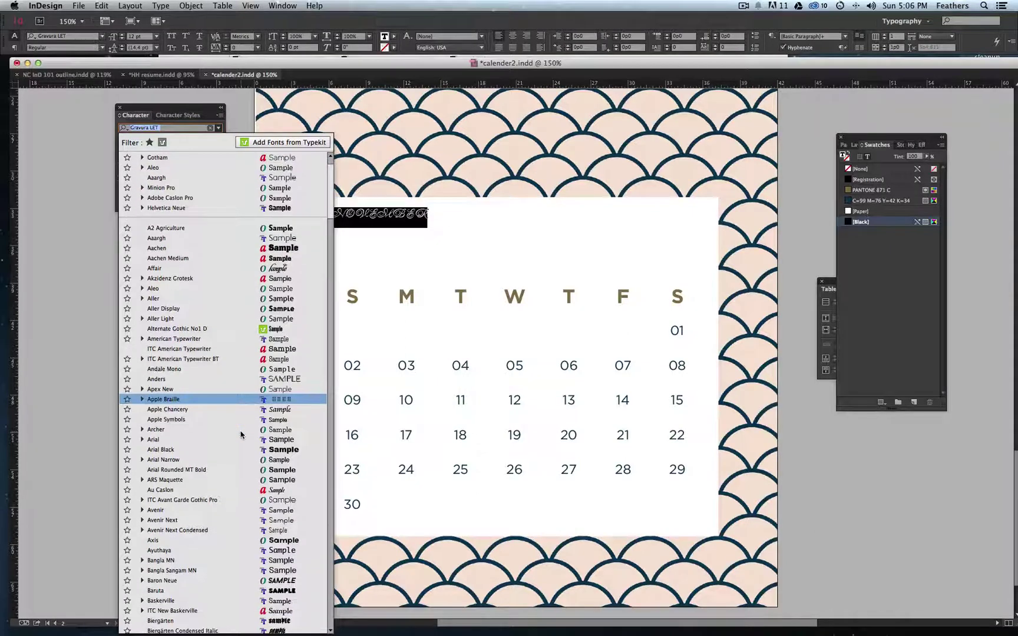
{"action": "left_click", "coordinate": [222, 490]}
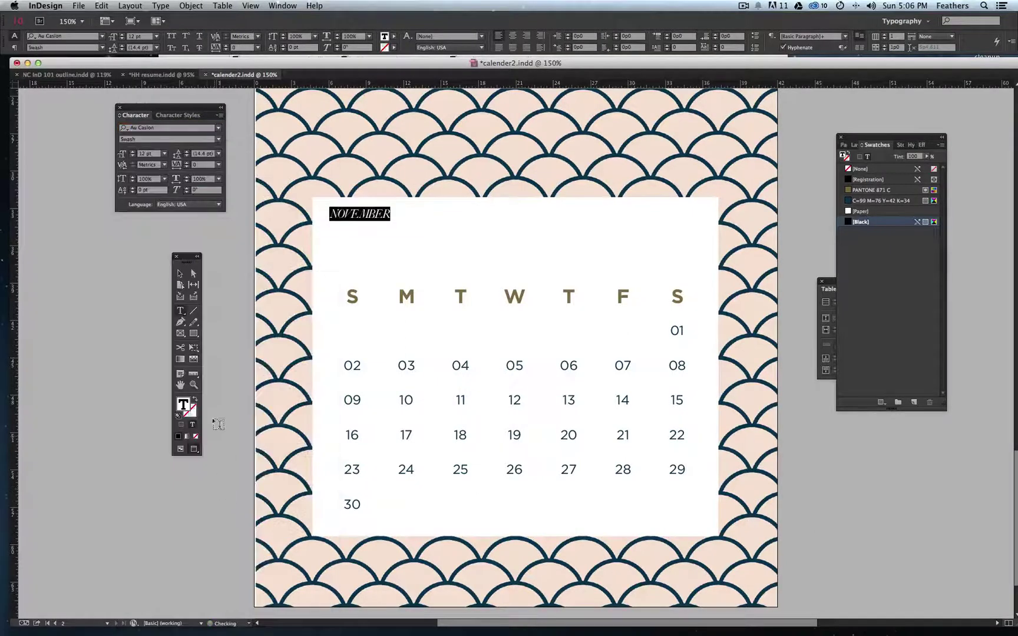
{"action": "left_click", "coordinate": [178, 271]}
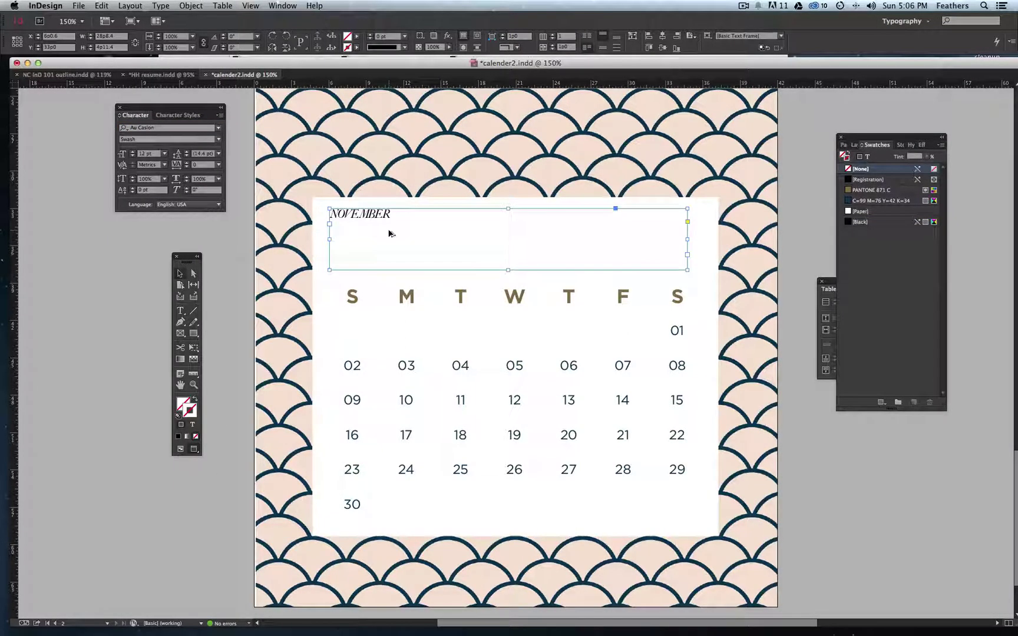
Step: Fit the heading frame to its text and scale the heading up to 64.2 pt
{"action": "key", "text": "super+alt+c"}
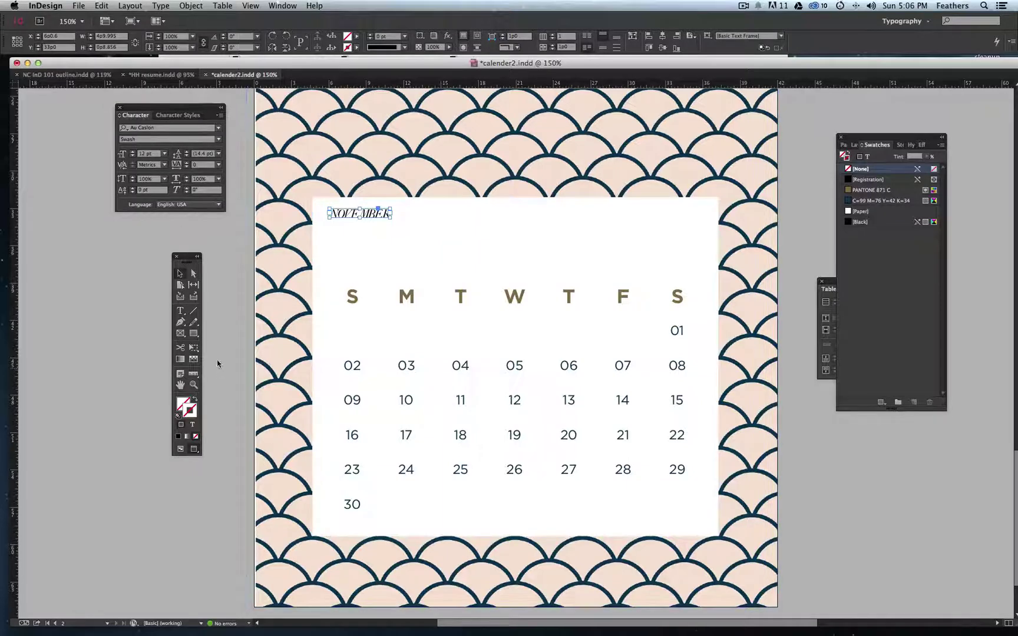
{"action": "key", "text": "super+t"}
{"action": "key", "text": "super+t"}
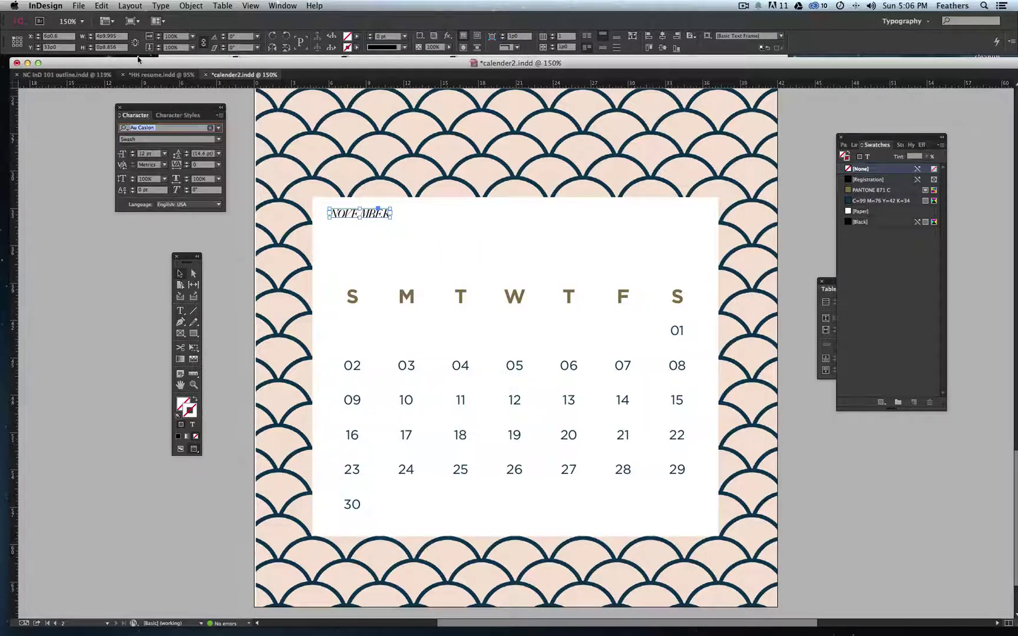
{"action": "left_click", "coordinate": [180, 310]}
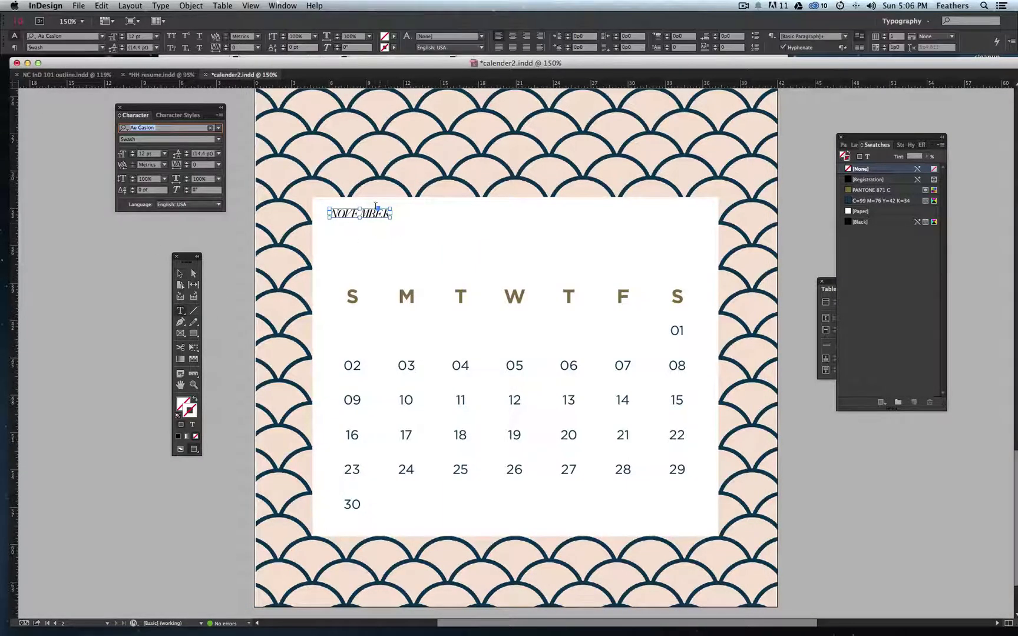
{"action": "left_click", "coordinate": [375, 209]}
{"action": "left_click", "coordinate": [180, 272]}
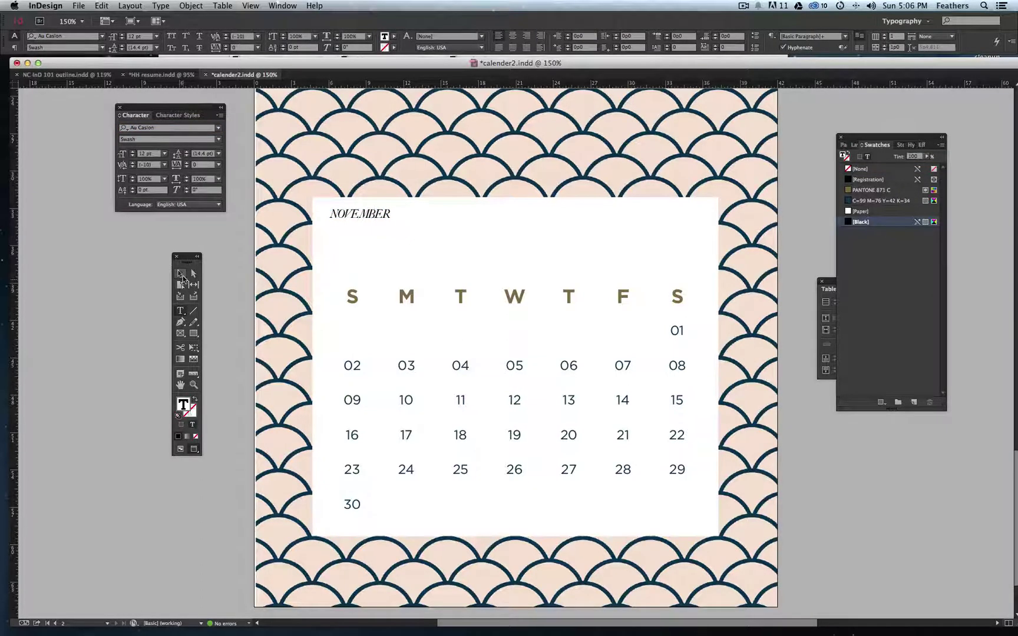
{"action": "left_click_drag", "start_coordinate": [392, 218], "coordinate": [587, 247]}
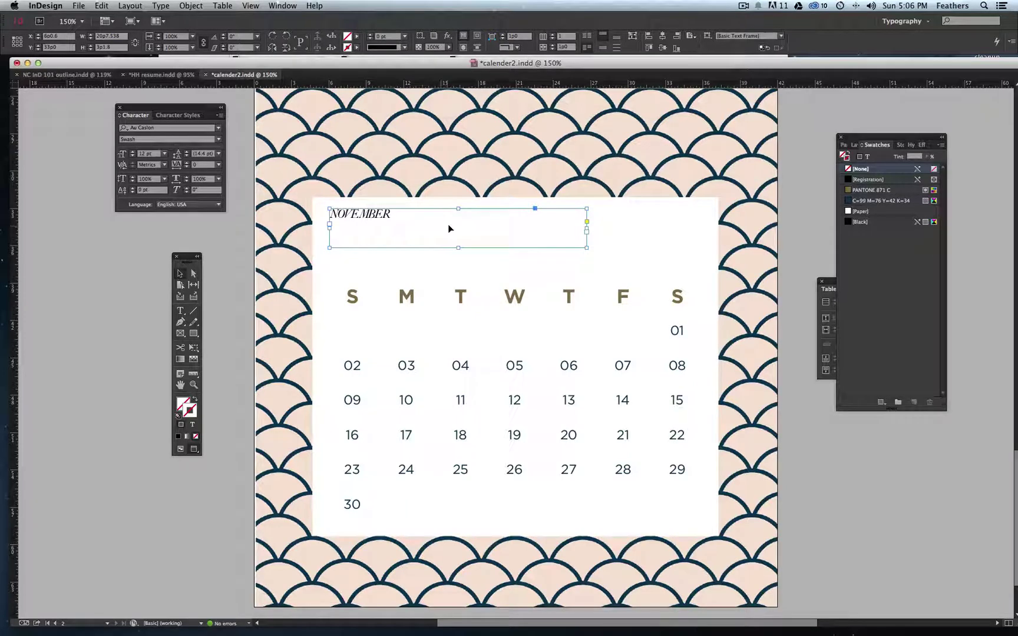
{"action": "key", "text": "super+alt+c"}
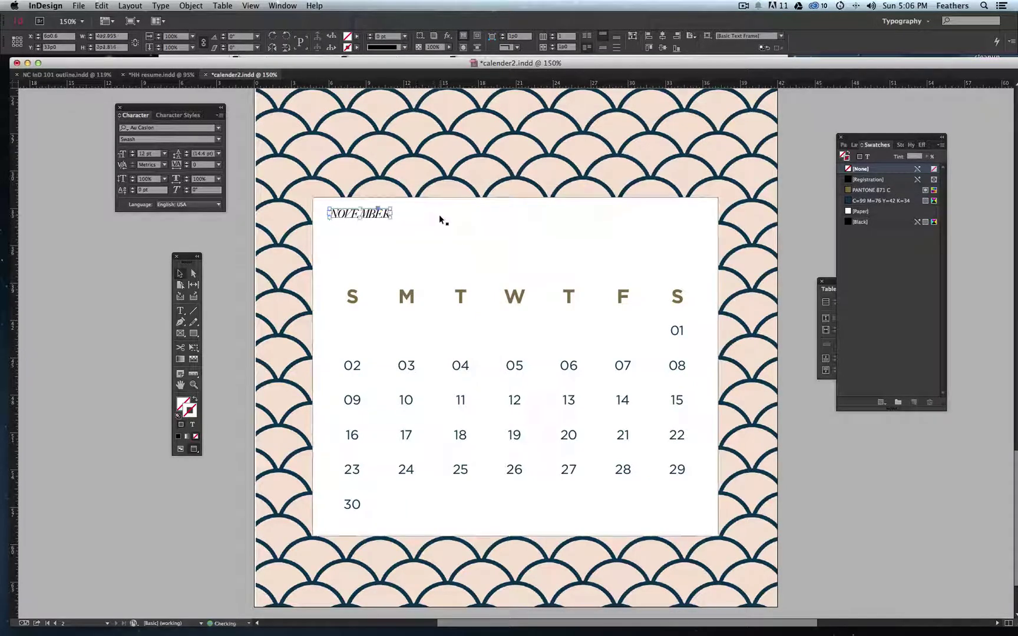
{"action": "left_click_drag", "start_coordinate": [391, 218], "coordinate": [550, 256]}
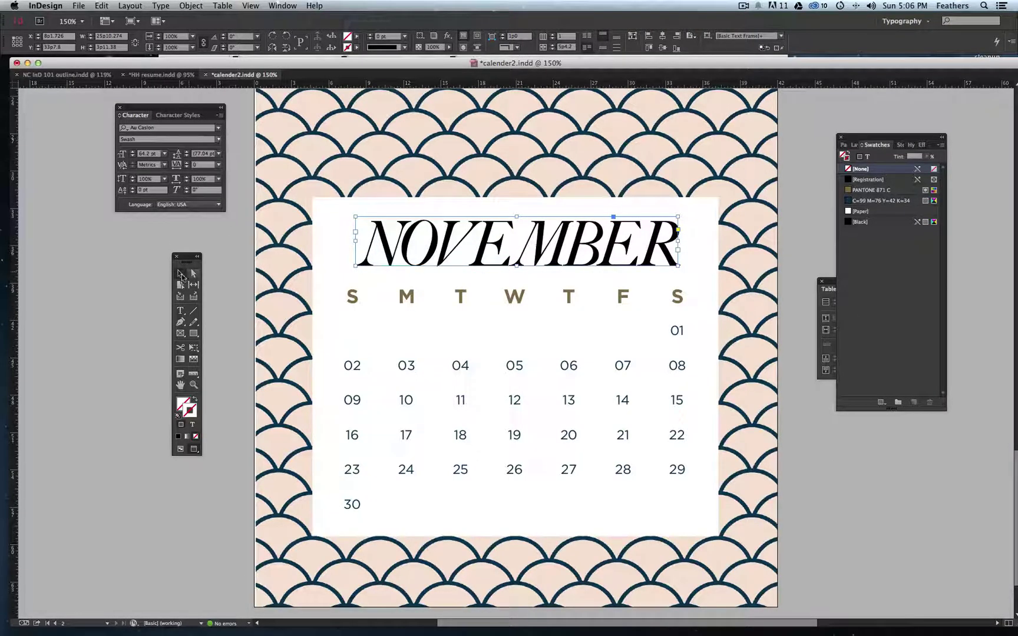
Step: Retype the heading as lowercase 'november', shift it right and fit the frame
{"action": "left_click", "coordinate": [181, 311]}
{"action": "left_click_drag", "start_coordinate": [377, 240], "coordinate": [725, 261]}
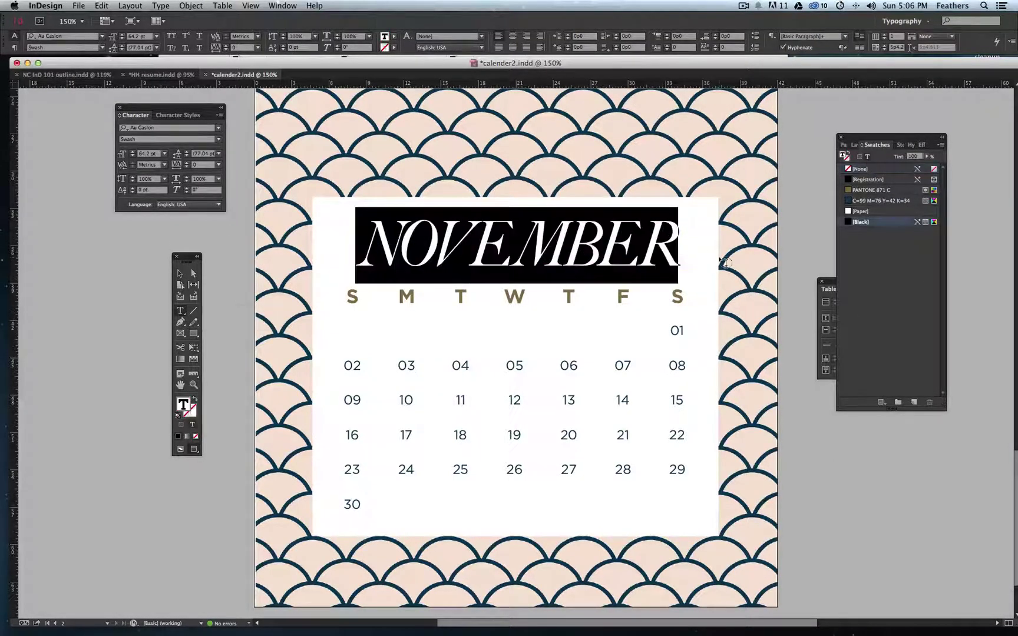
{"action": "type", "text": "november"}
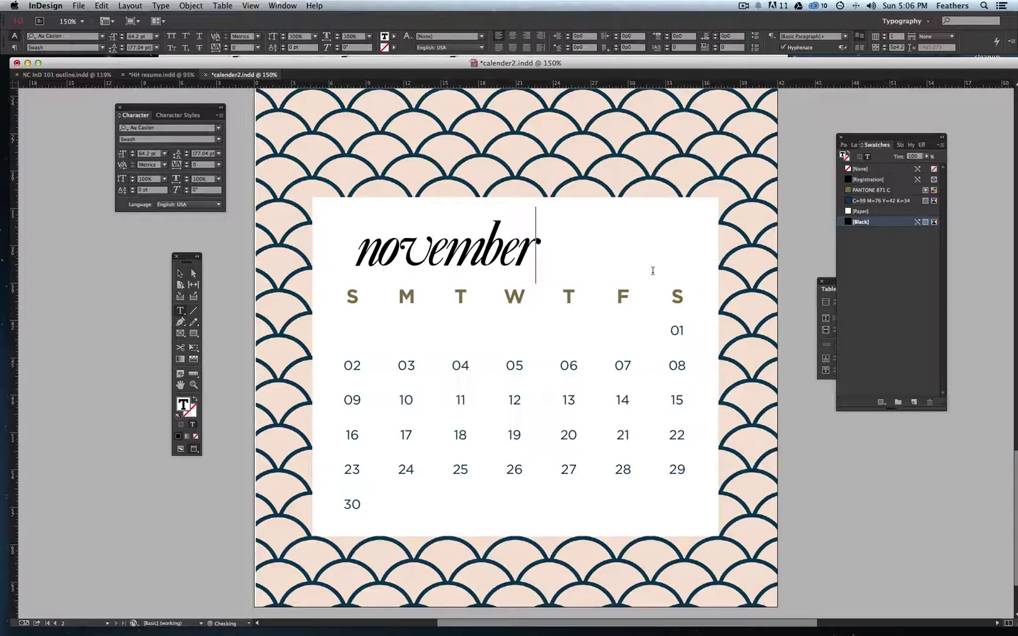
{"action": "left_click", "coordinate": [180, 273]}
{"action": "left_click_drag", "start_coordinate": [483, 240], "coordinate": [534, 240]}
{"action": "key", "text": "super+alt+c"}
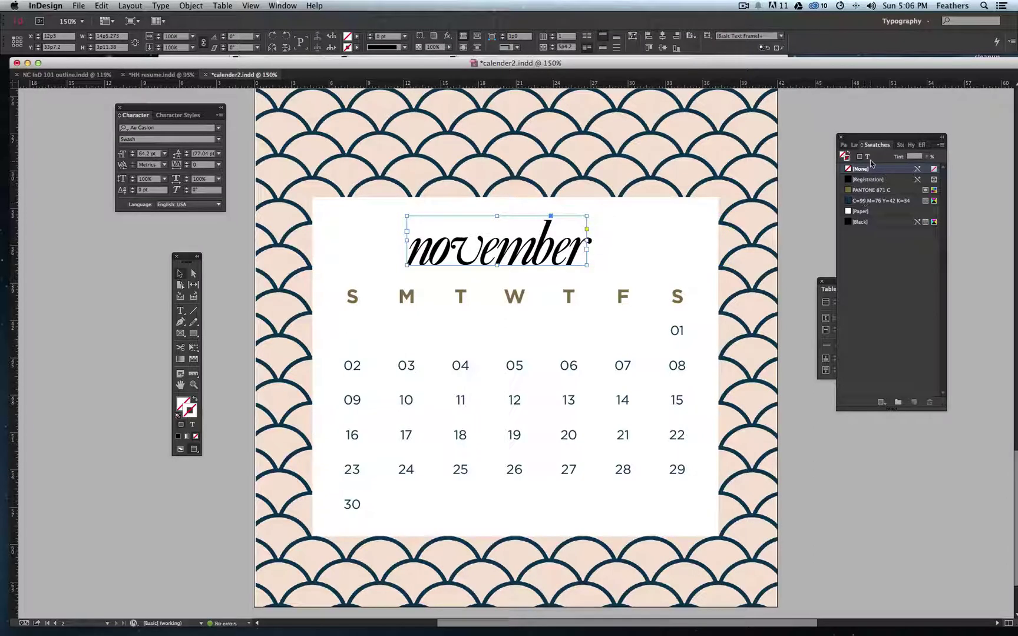
Step: Colour the november text with the C=99 M=76 Y=42 K=34 navy swatch and centre it
{"action": "left_click", "coordinate": [867, 156]}
{"action": "left_click", "coordinate": [861, 201]}
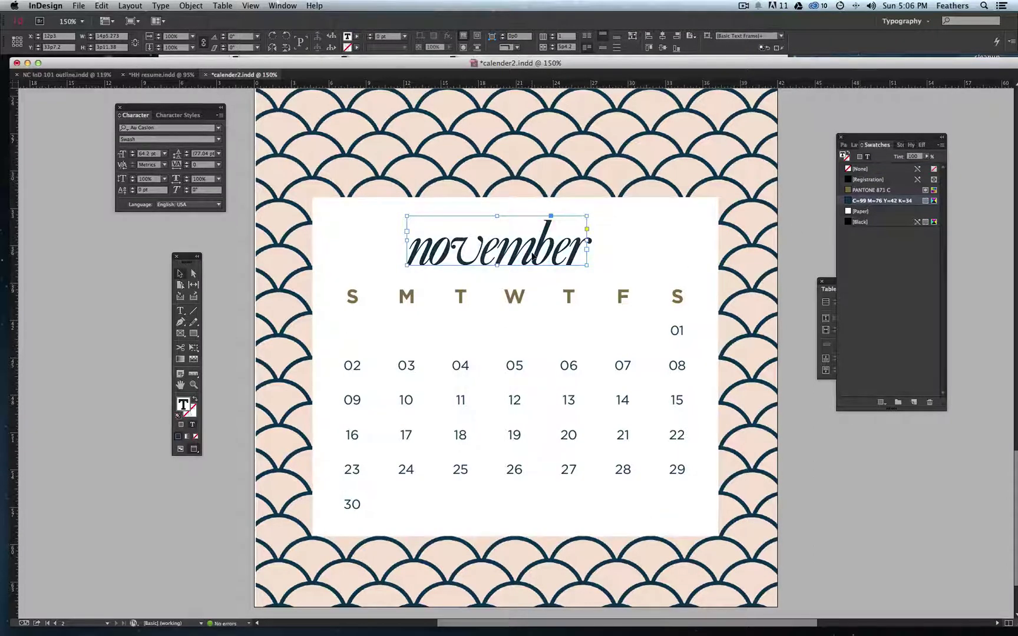
{"action": "left_click_drag", "start_coordinate": [563, 236], "coordinate": [552, 235]}
Step: Deselect the heading and zoom from 100% out to 75% to view the page
{"action": "left_click", "coordinate": [509, 348]}
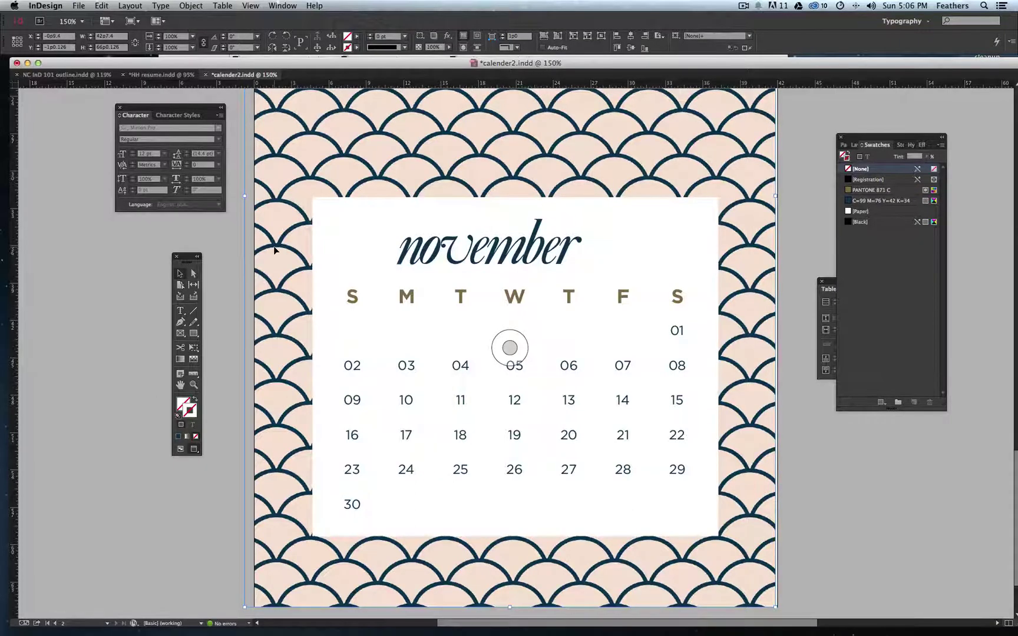
{"action": "key", "text": "super+1"}
{"action": "left_click", "coordinate": [515, 360]}
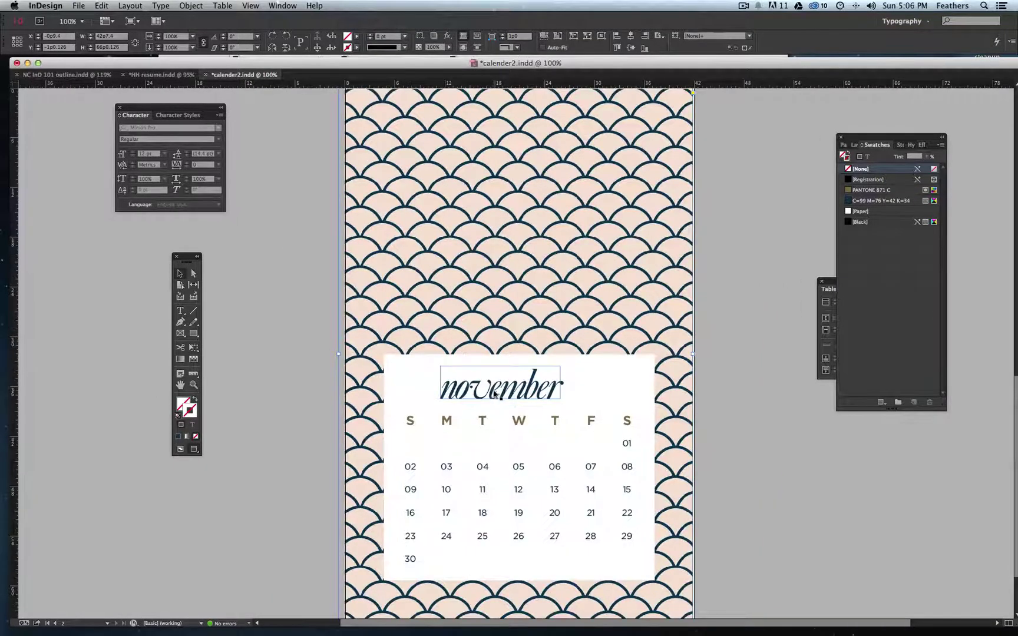
{"action": "left_click", "coordinate": [638, 282]}
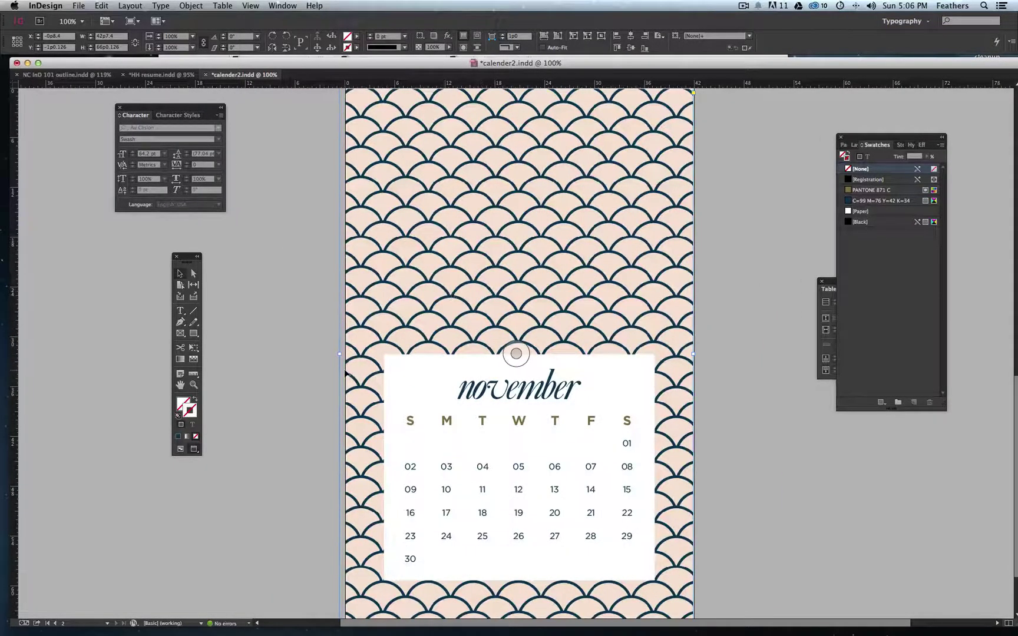
{"action": "scroll", "coordinate": [346, 373], "scroll_direction": "down", "scroll_amount": 1}
{"action": "key", "text": "super+minus"}
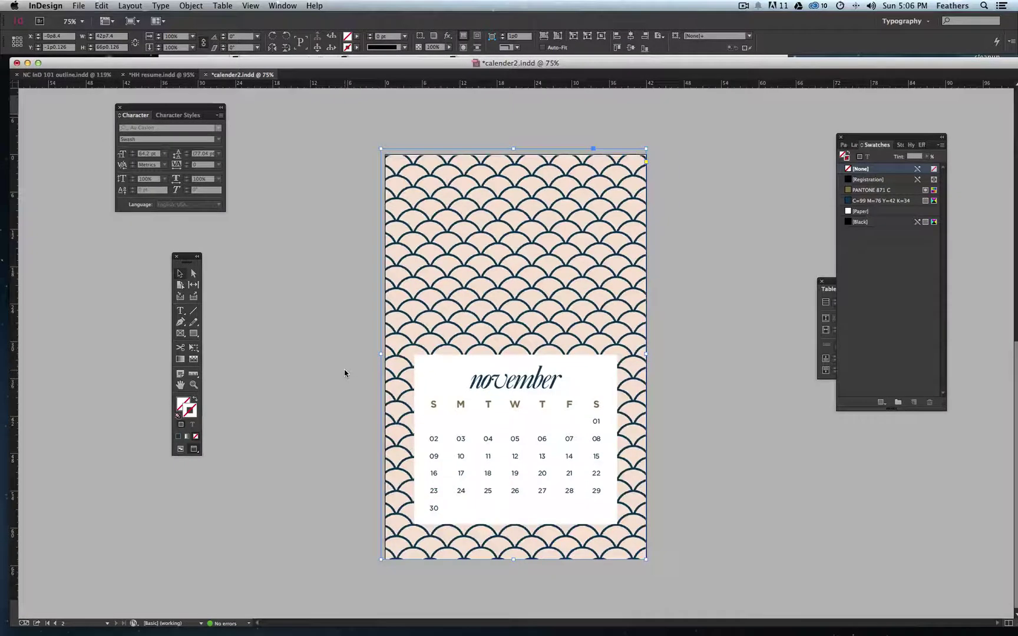